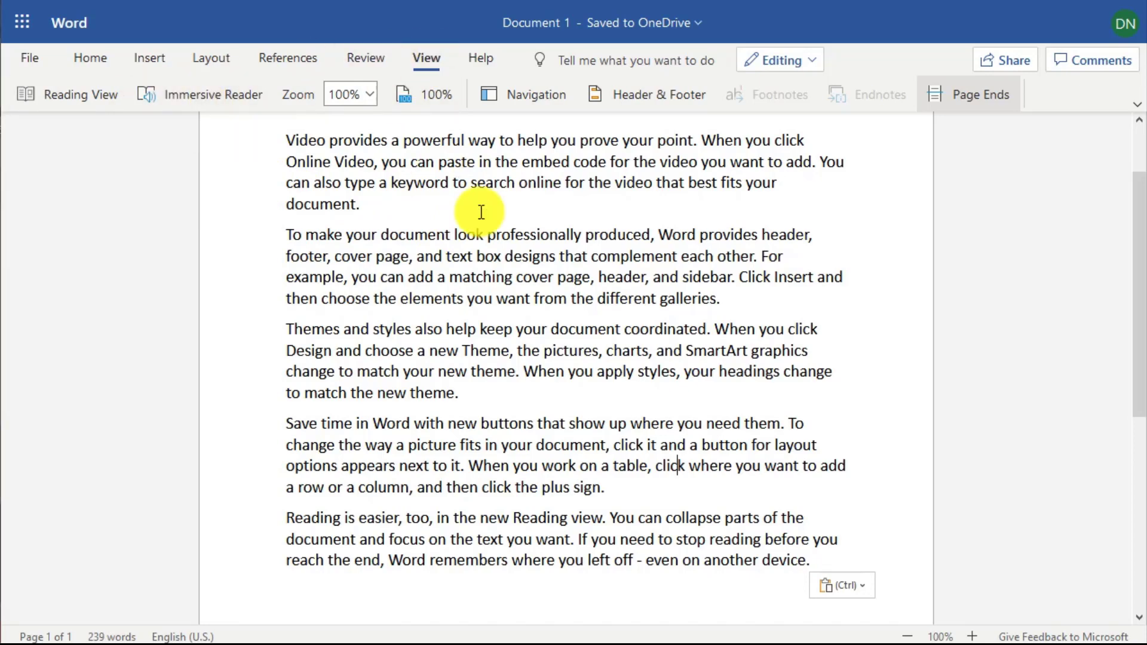
# Open the document in Immersive Reader from the View tab
pyautogui.click(188, 104)
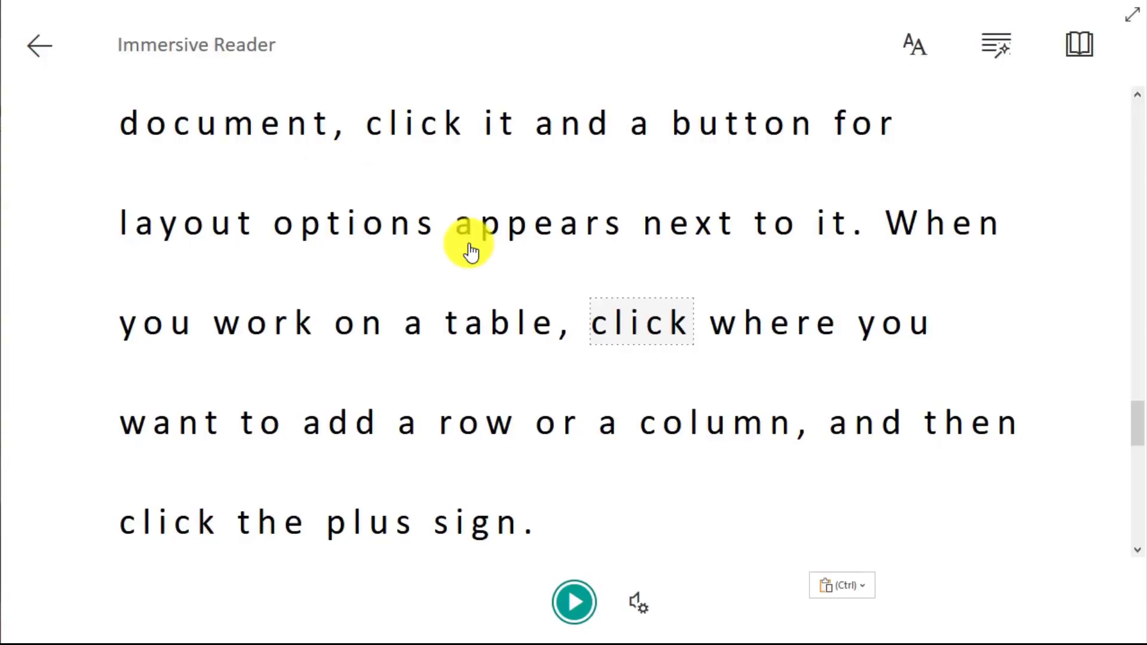
# From the top of the text, show the picture for 'Video', then start read-aloud
pyautogui.scroll(10, 478, 245)
pyautogui.scroll(5, 495, 242)
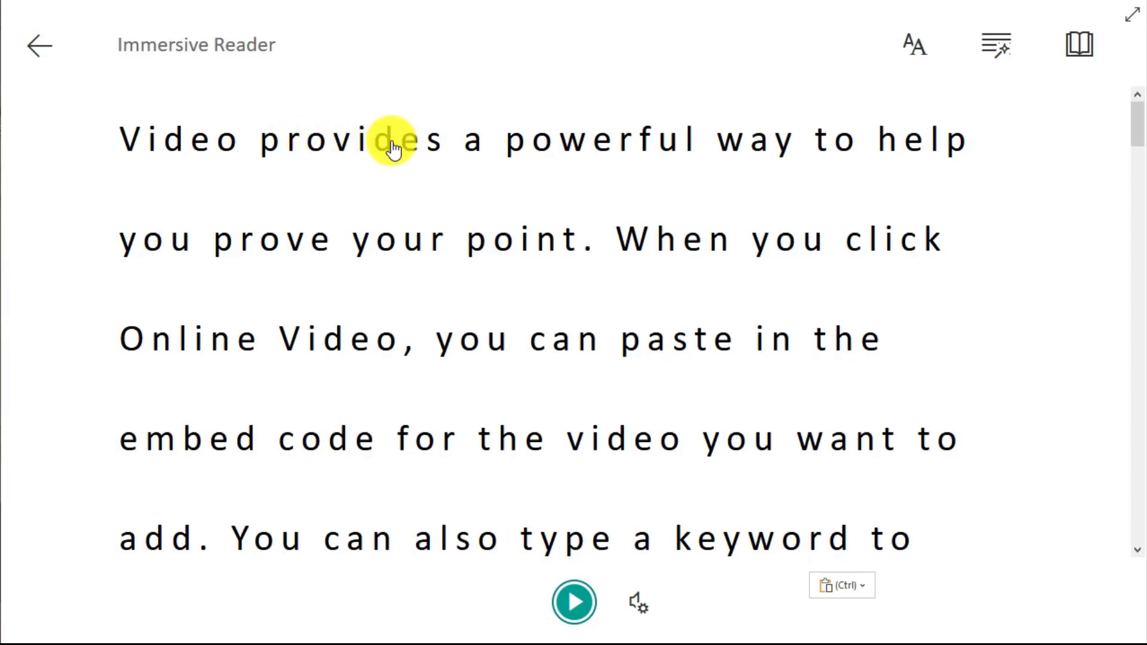
pyautogui.click(122, 146)
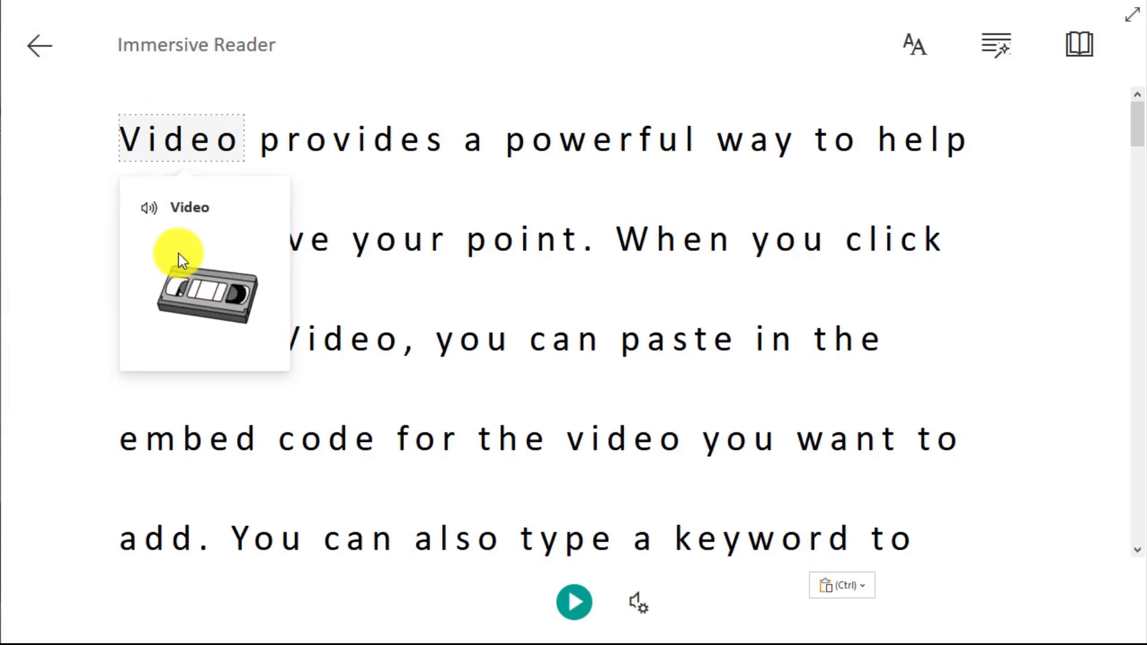
pyautogui.click(578, 604)
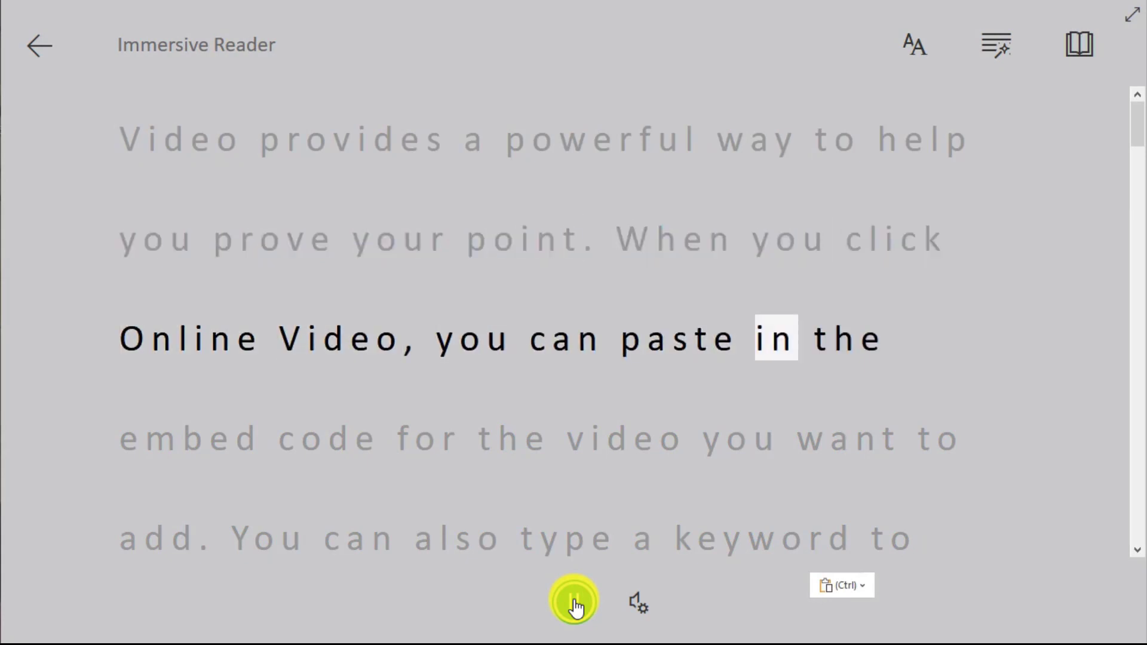
# Pause the read-aloud at the word 'embed' on the fourth line
pyautogui.click(567, 601)
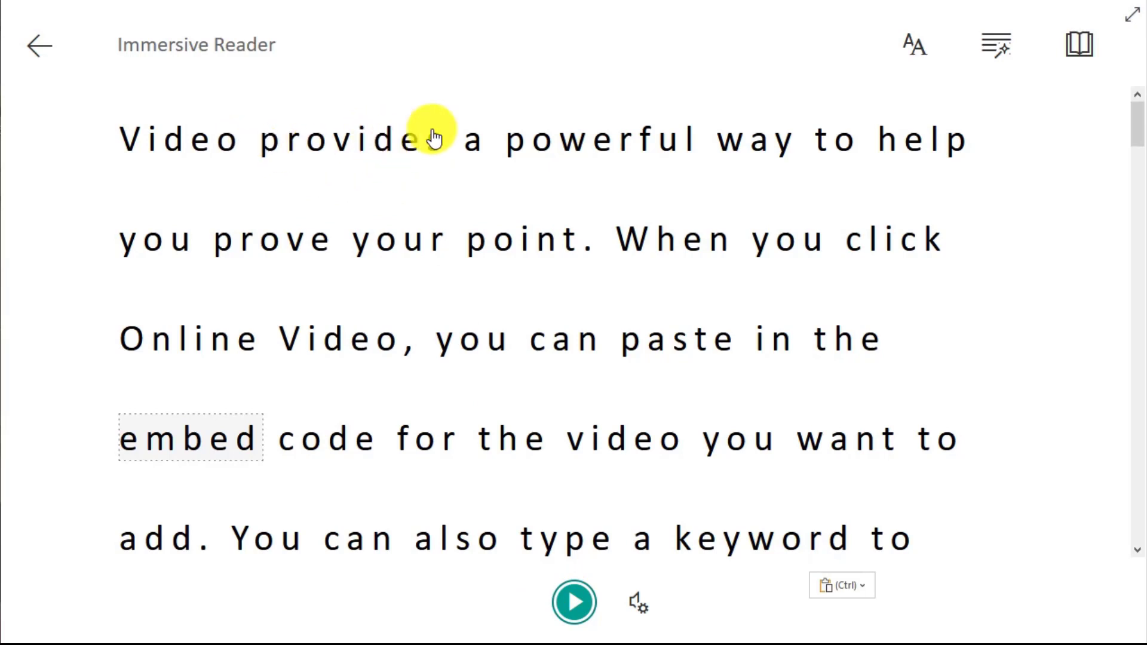
# Set reader text size to 28, keep increased spacing on, and keep the Calibri font
pyautogui.click(919, 43)
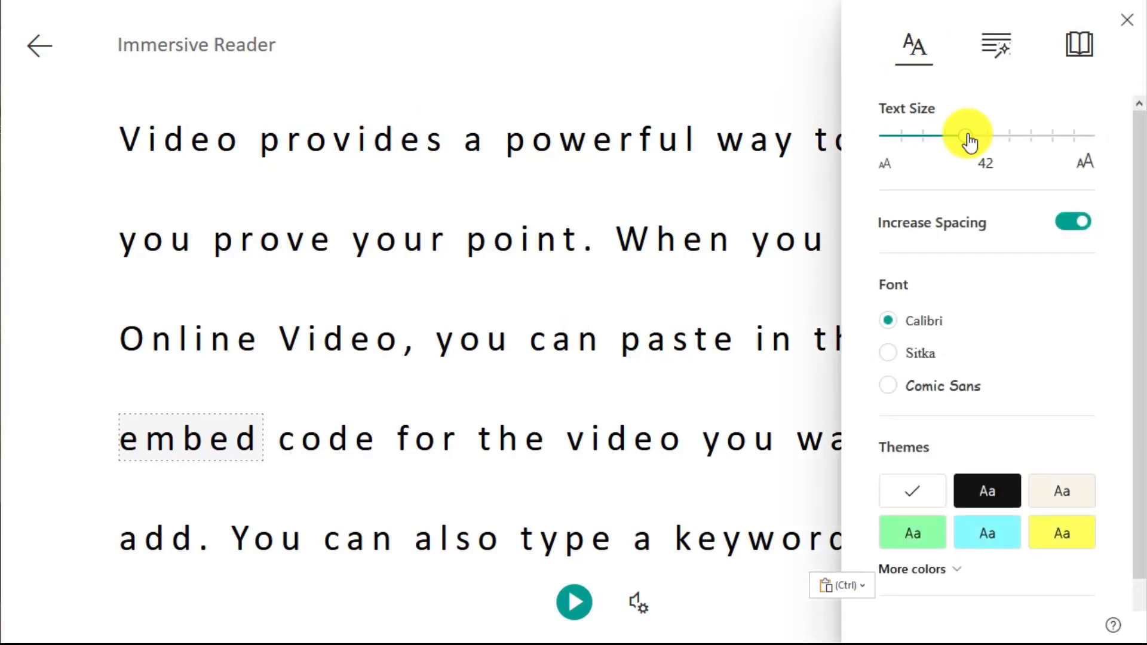
pyautogui.moveTo(968, 140); pyautogui.dragTo(922, 137)
pyautogui.click(1079, 226)
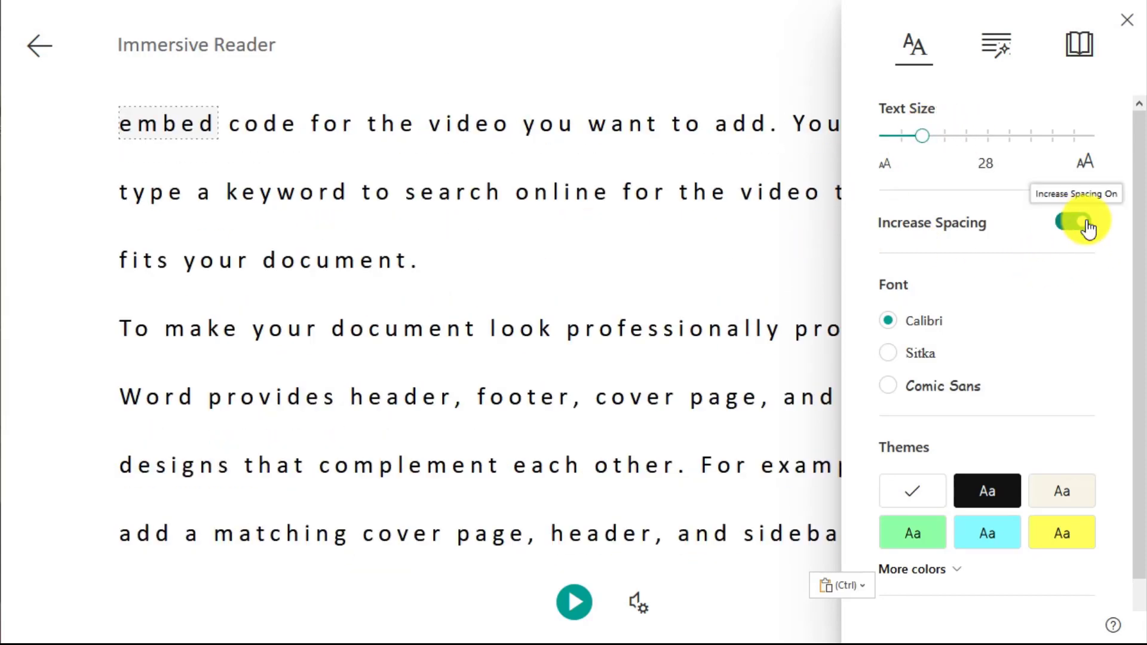
pyautogui.click(1084, 226)
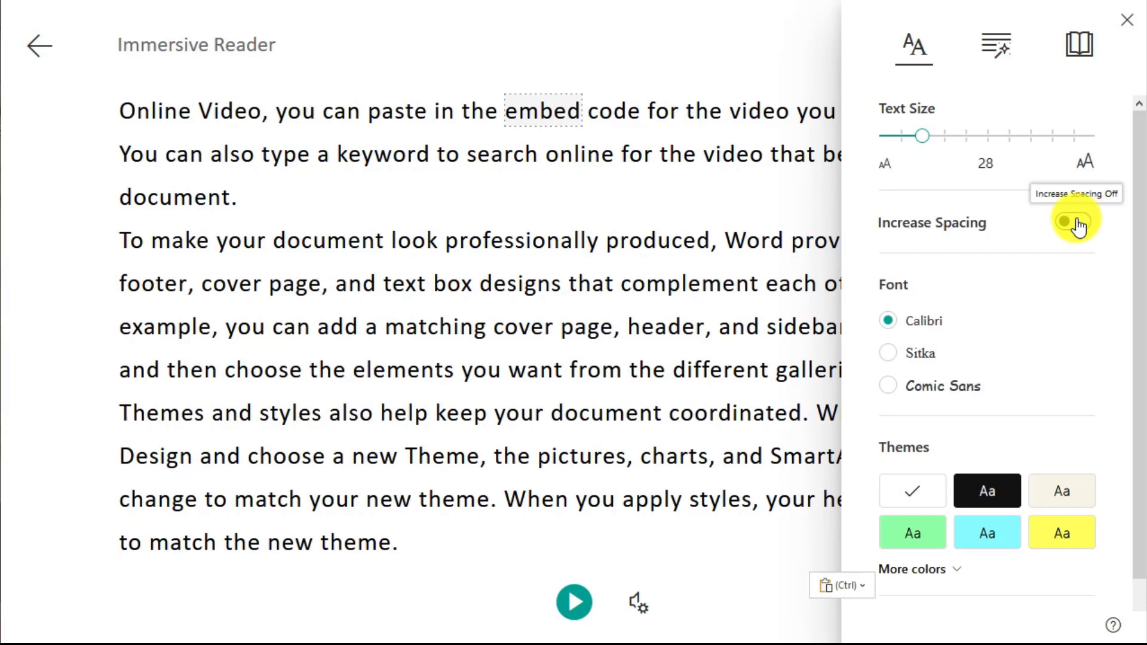
pyautogui.click(1069, 224)
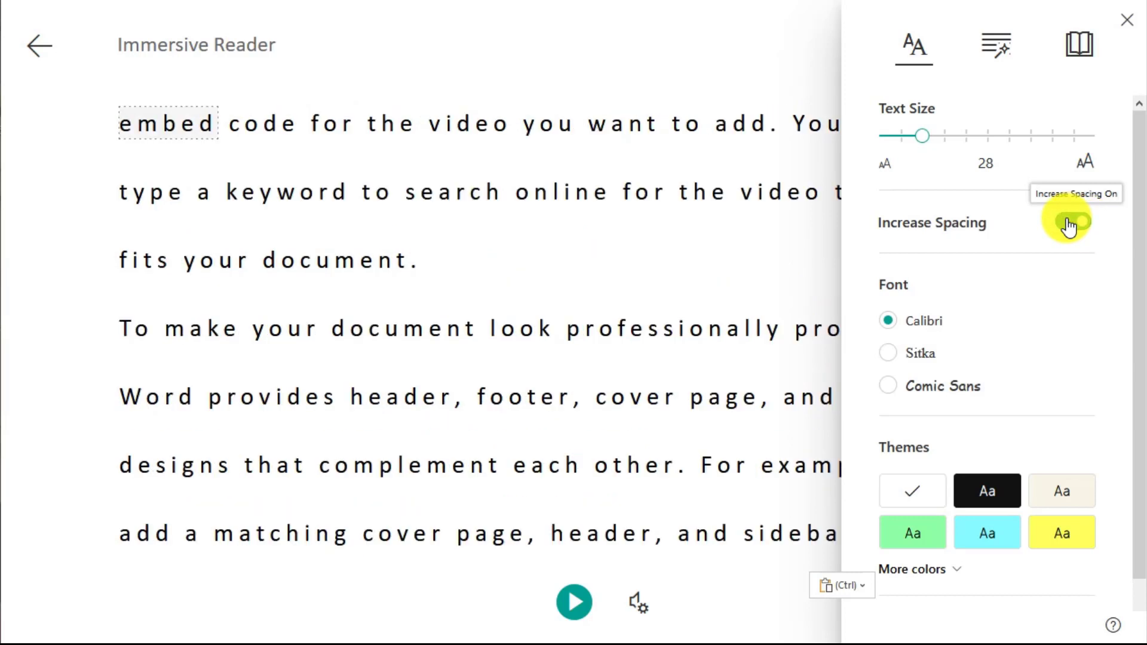
pyautogui.scroll(2, 419, 285)
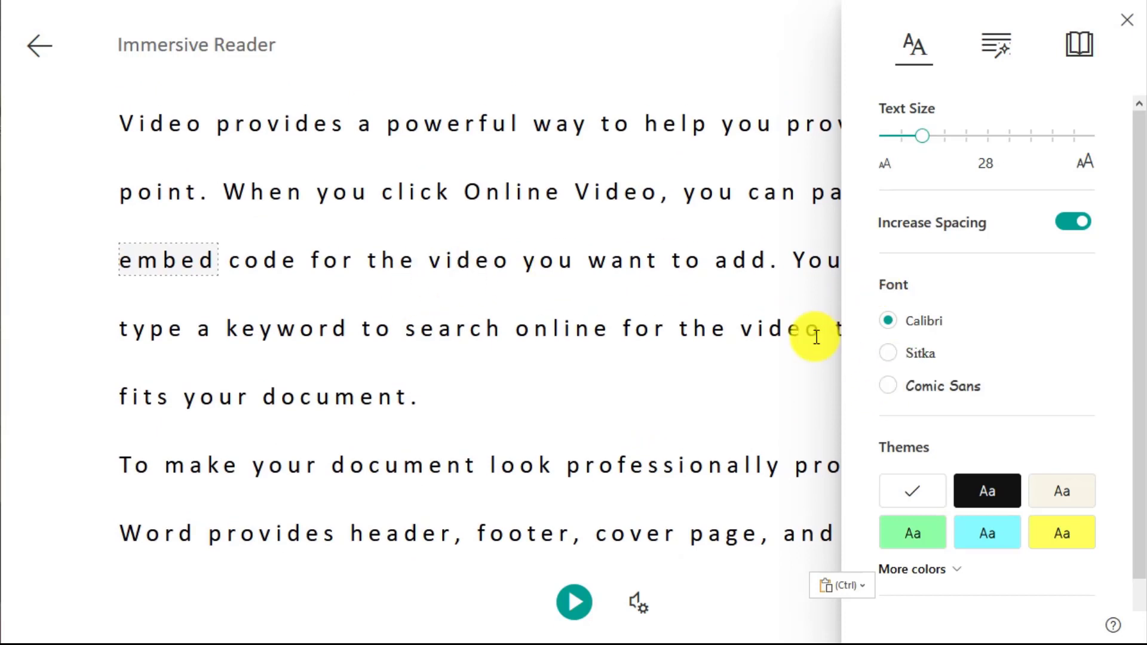
pyautogui.click(896, 386)
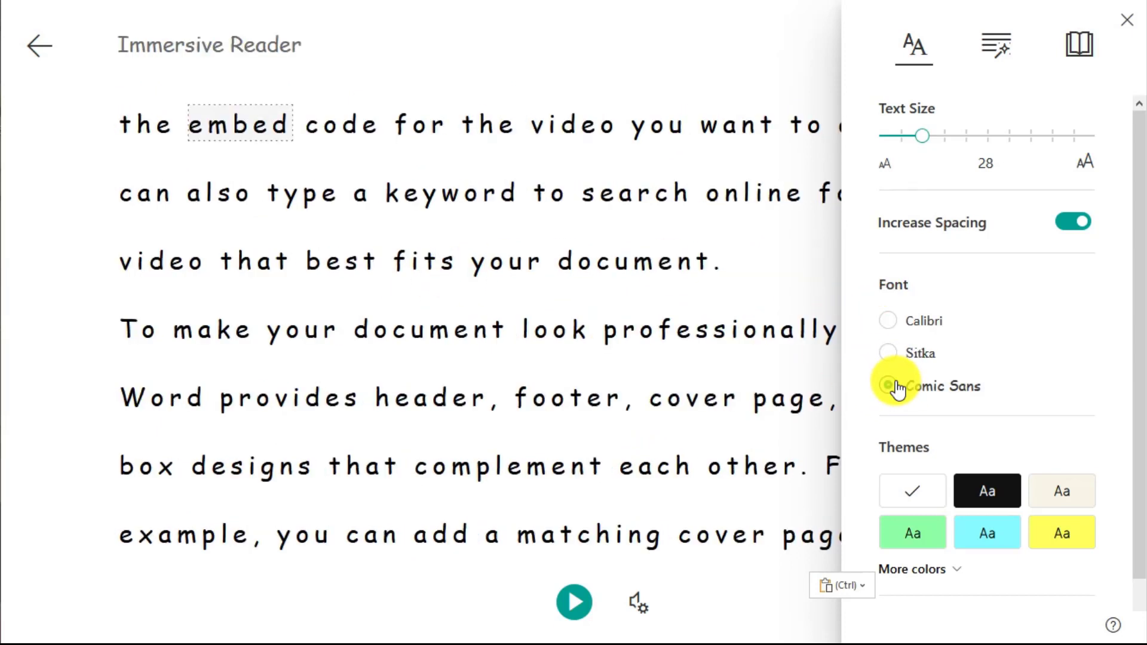
pyautogui.click(896, 322)
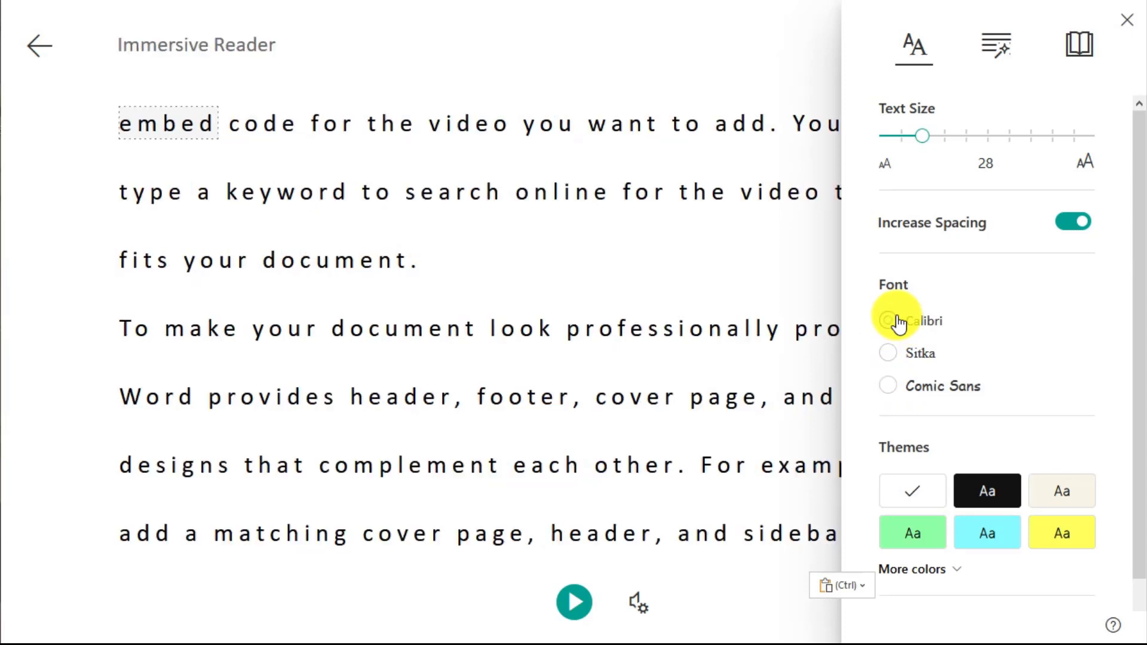
pyautogui.scroll(-1, 1027, 338)
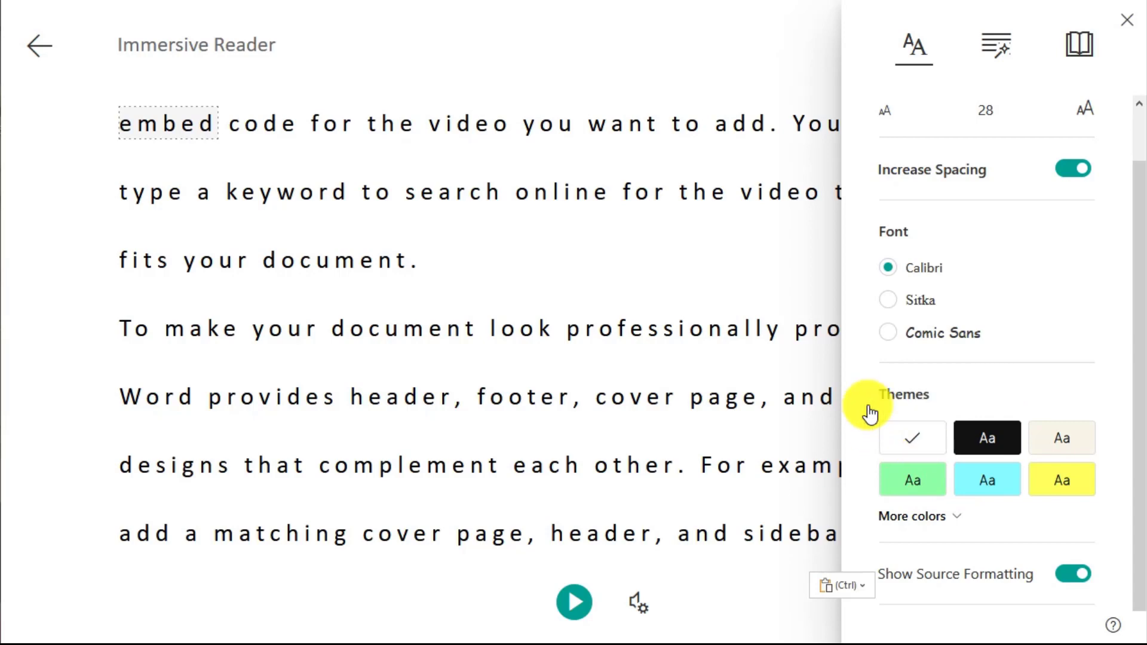
# Try green, cyan, yellow and orchid themes, then choose a pale blue background
pyautogui.click(920, 485)
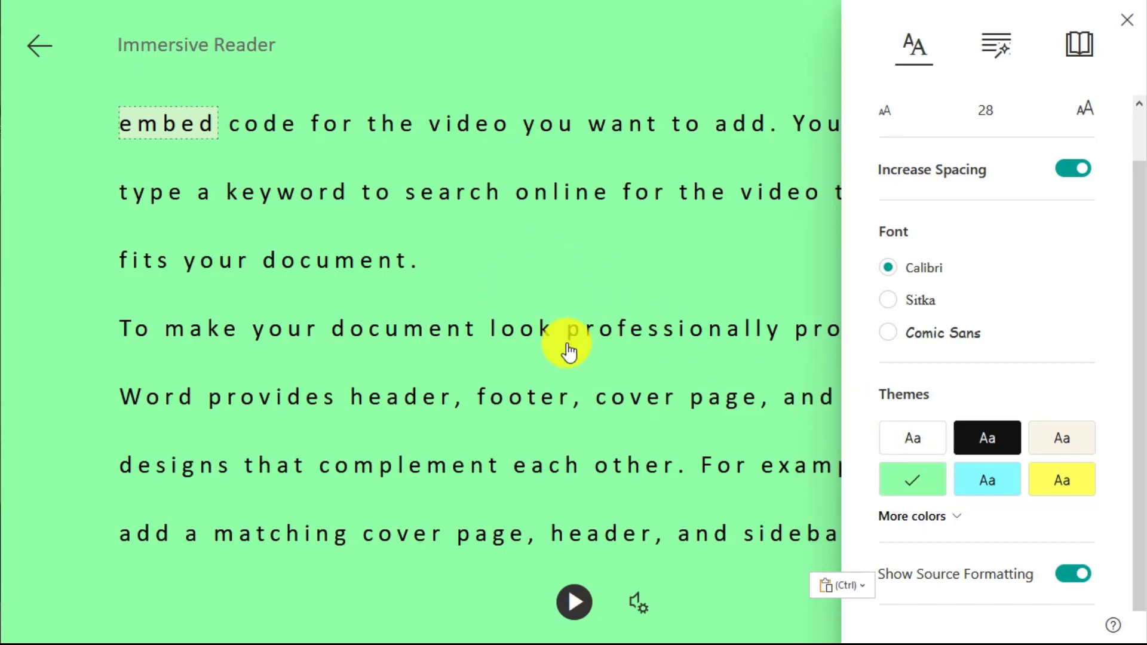
pyautogui.click(997, 477)
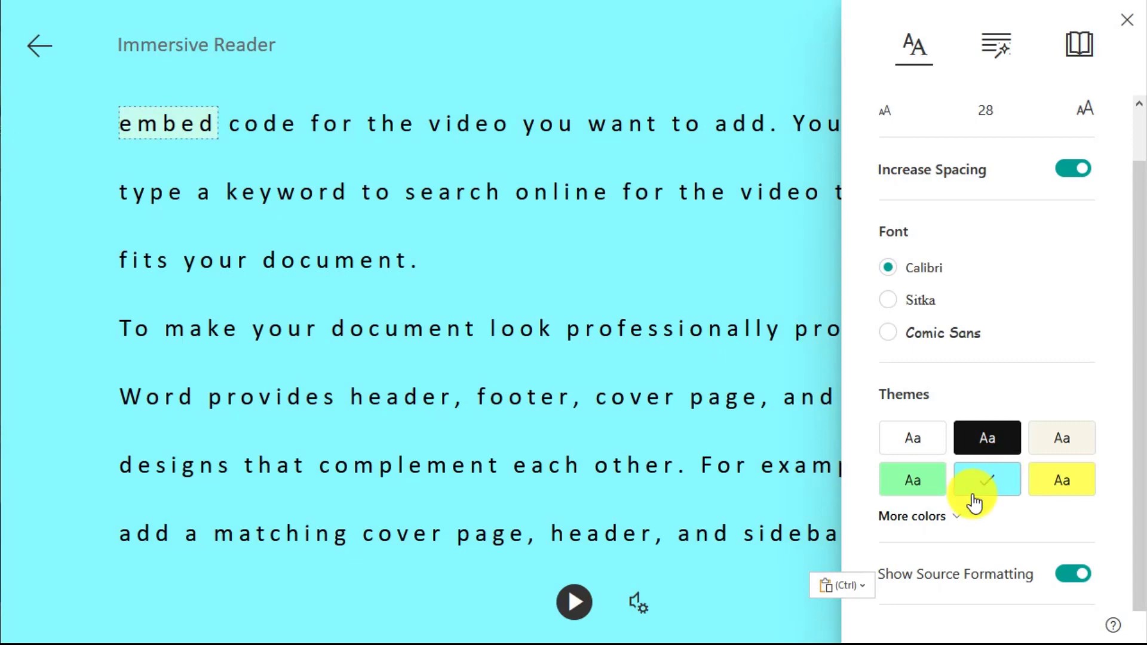
pyautogui.click(1086, 485)
pyautogui.click(958, 525)
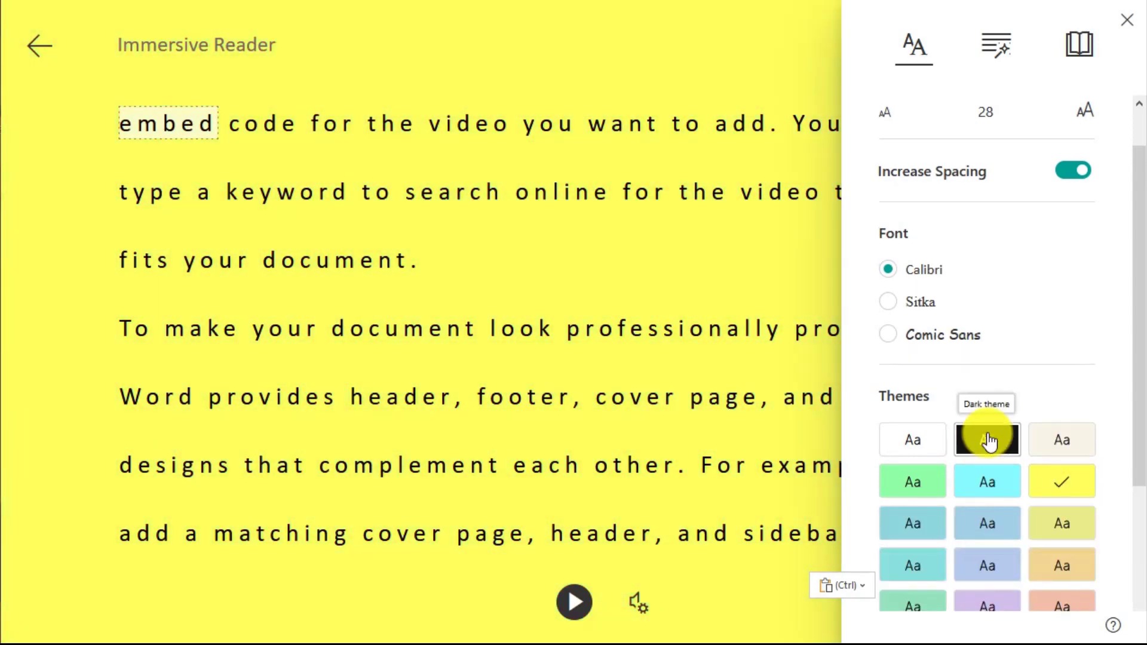
pyautogui.scroll(-3, 989, 441)
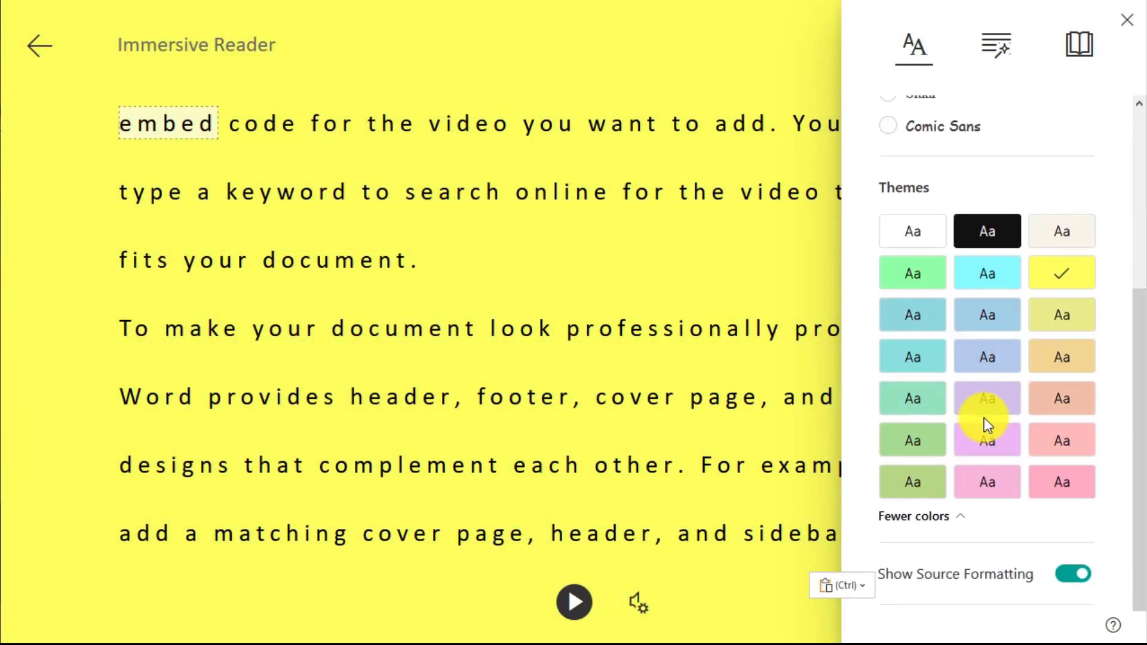
pyautogui.click(994, 443)
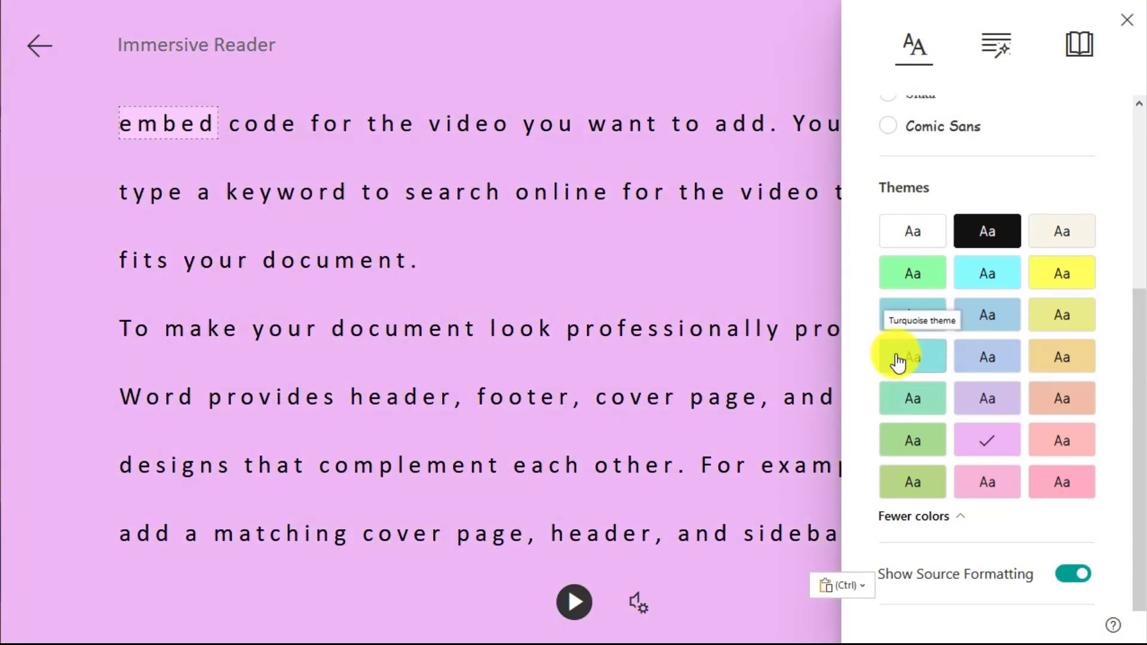
pyautogui.click(989, 358)
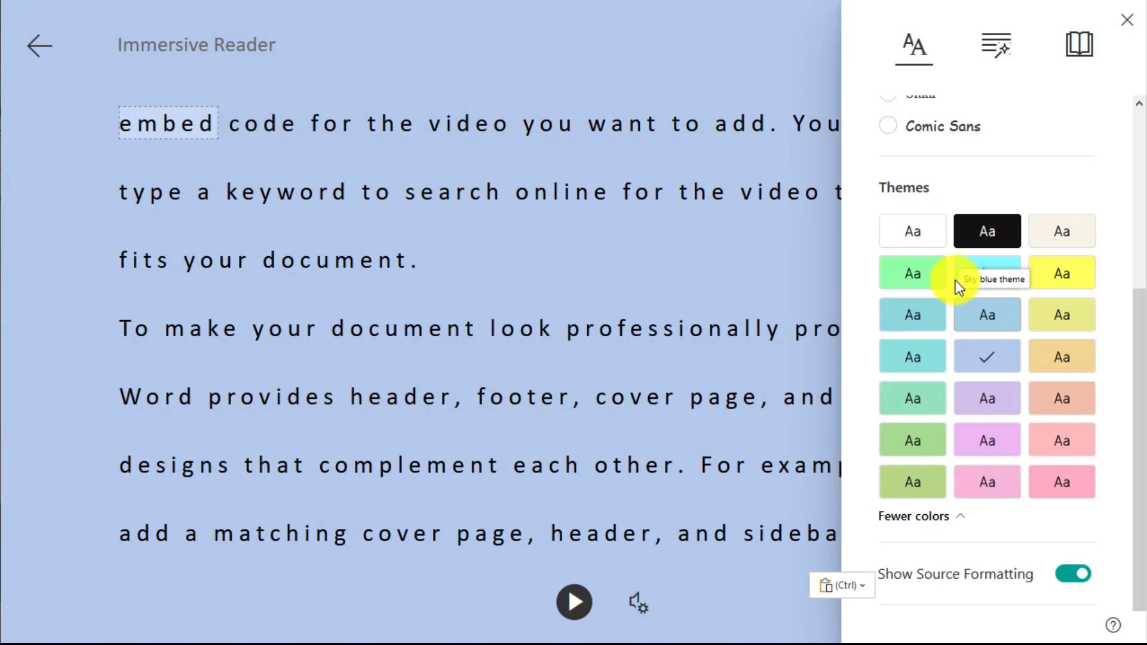
pyautogui.scroll(4, 943, 408)
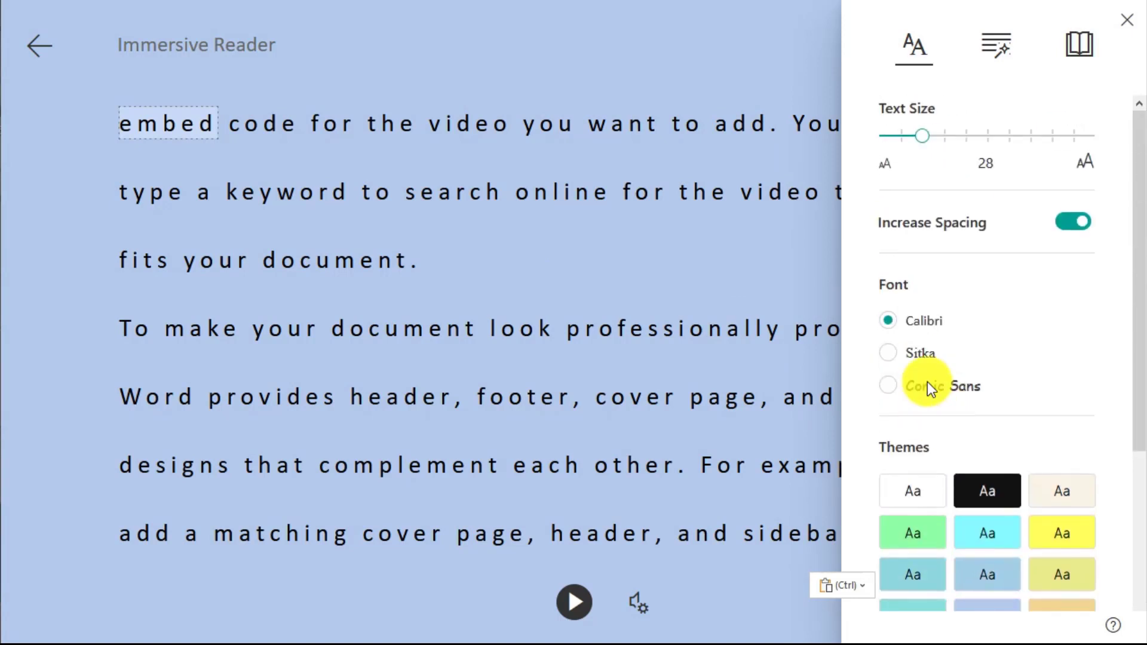
# Turn syllable splitting on and back off in Grammar Options
pyautogui.click(1002, 47)
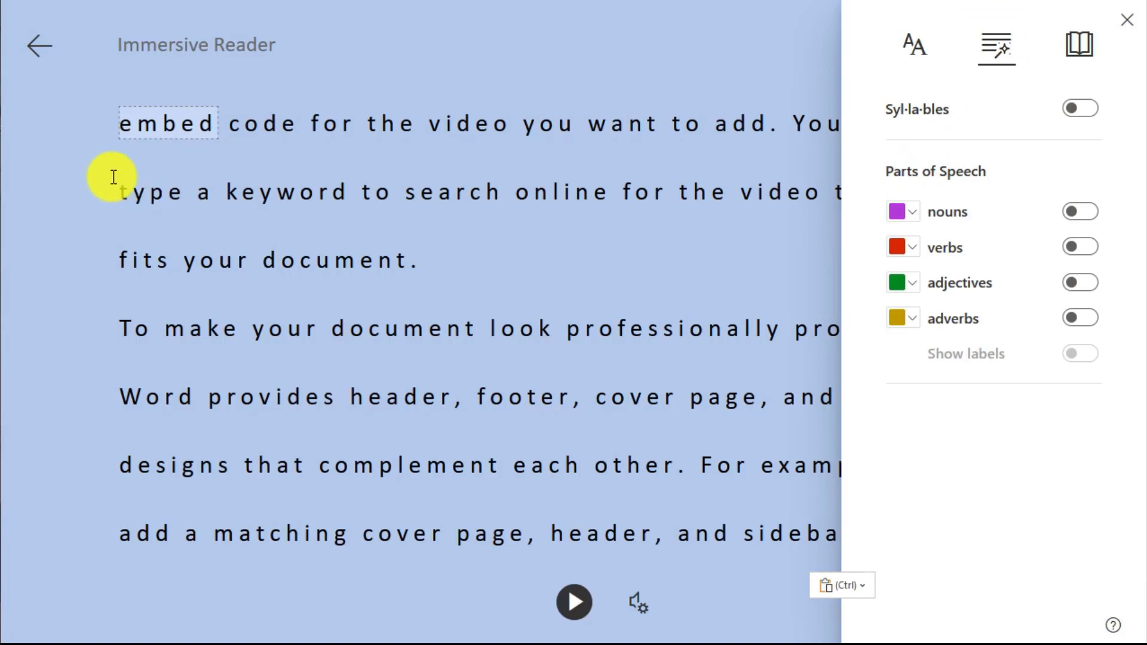
pyautogui.click(1078, 111)
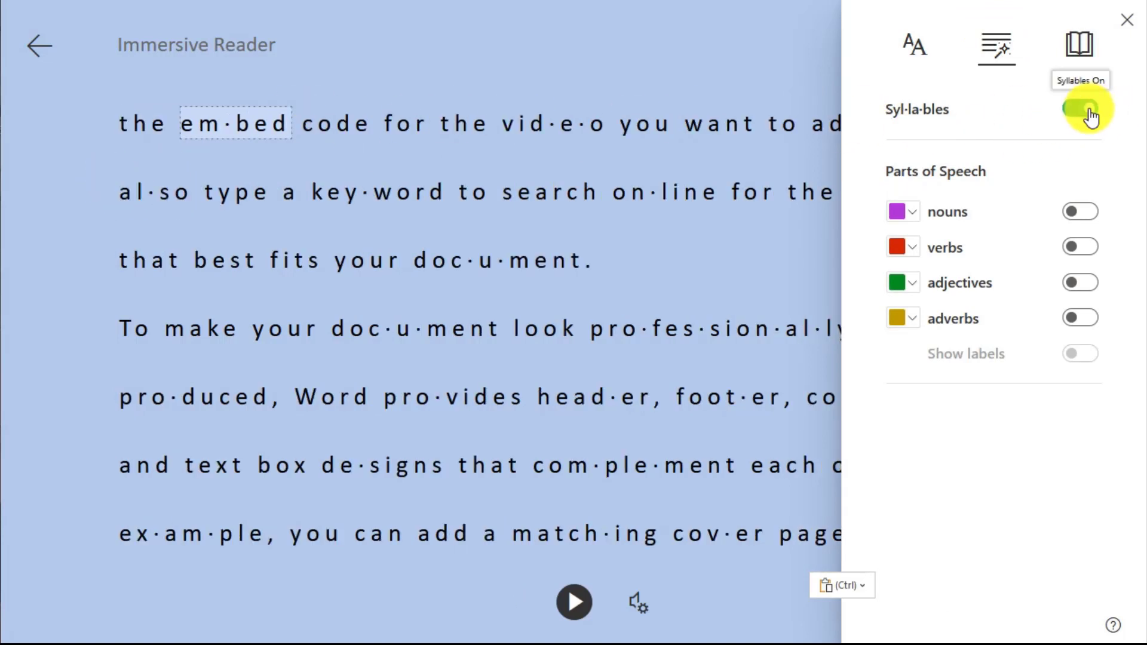
pyautogui.click(1082, 113)
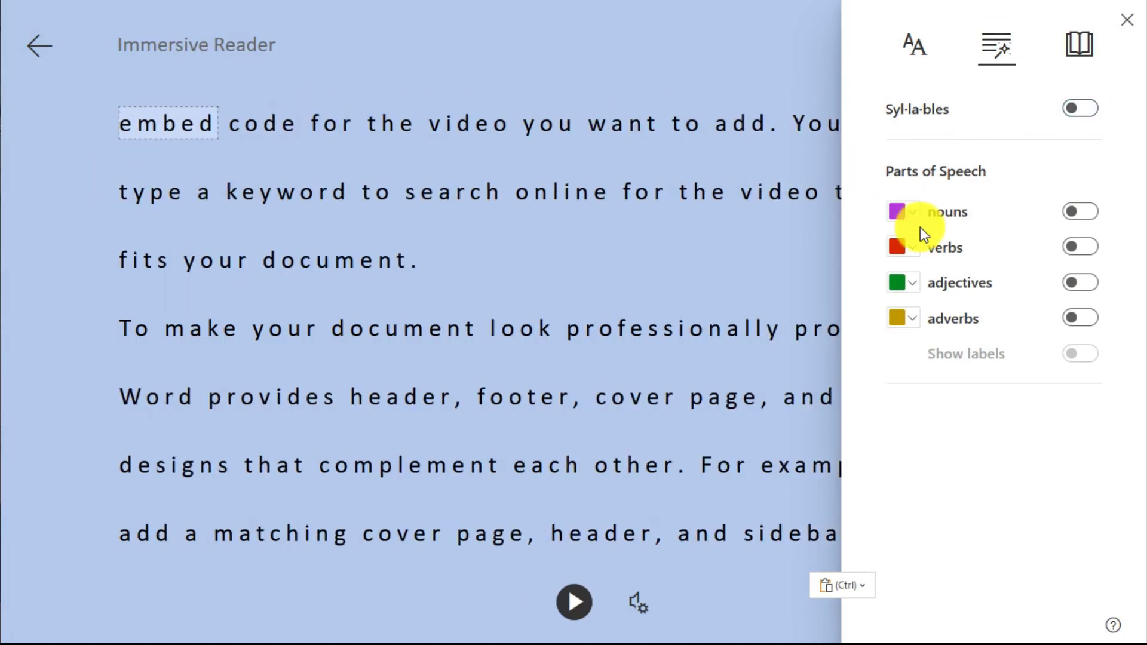
# Colour nouns purple, verbs red and adjectives green, then switch all three off
pyautogui.click(1079, 214)
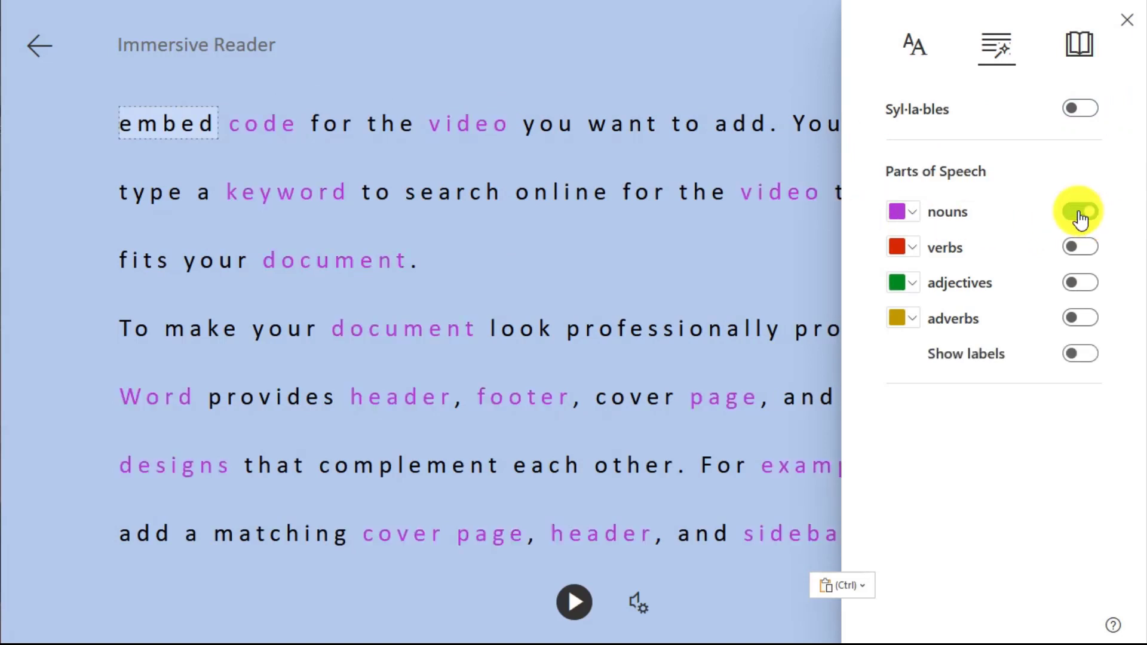
pyautogui.click(1081, 250)
pyautogui.click(1081, 287)
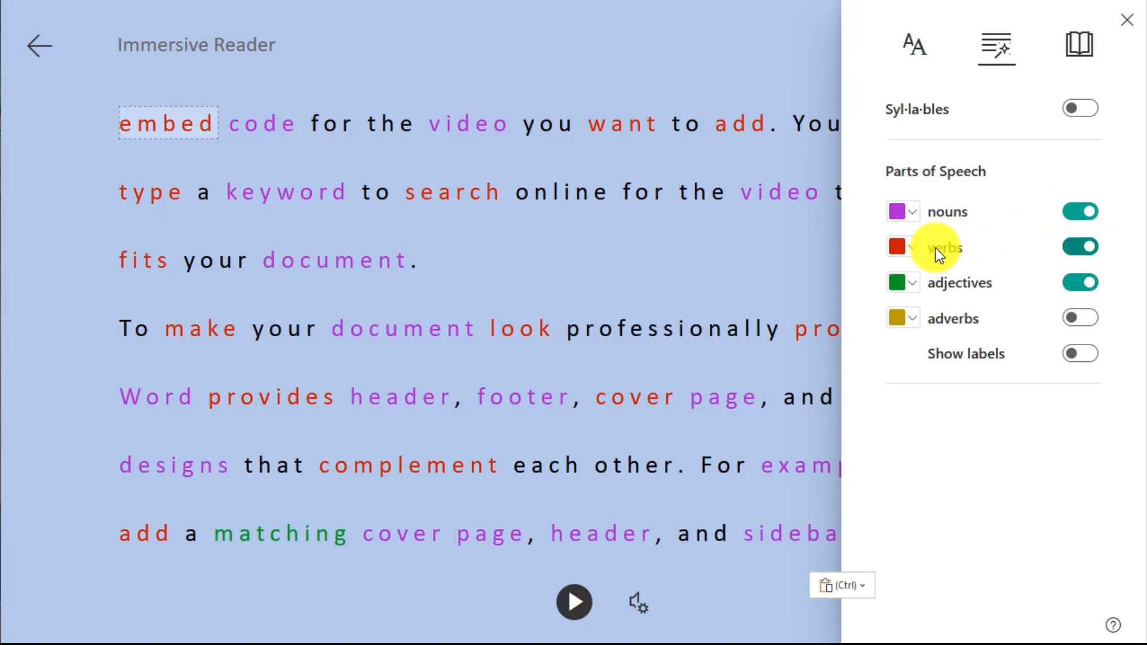
pyautogui.click(1079, 212)
pyautogui.click(1085, 250)
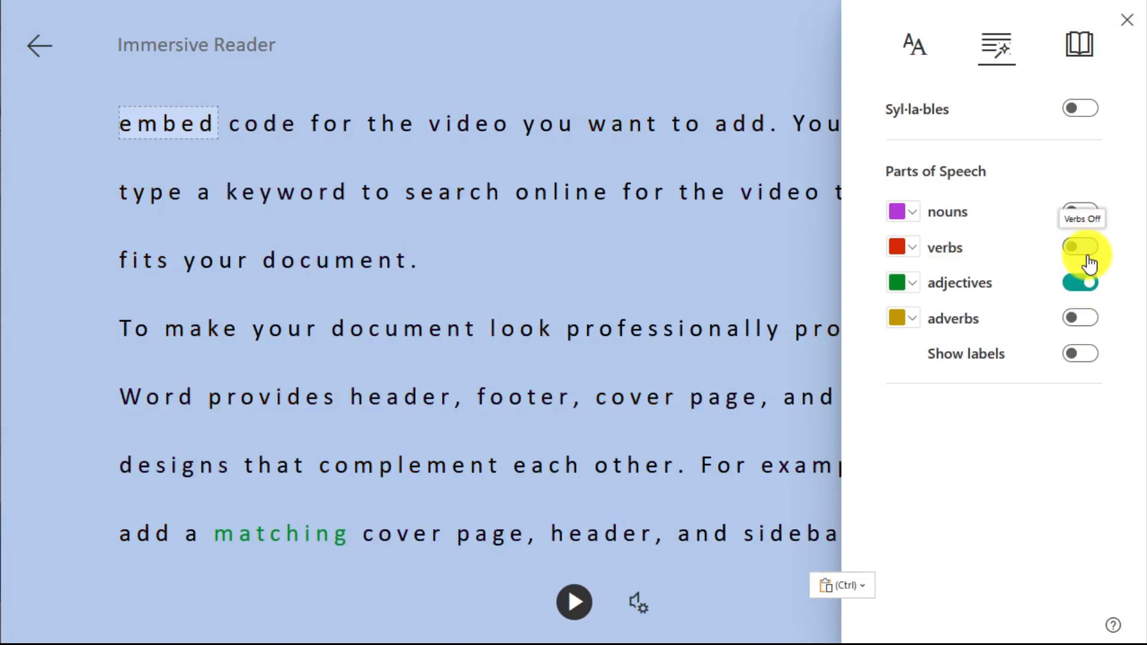
pyautogui.click(1088, 285)
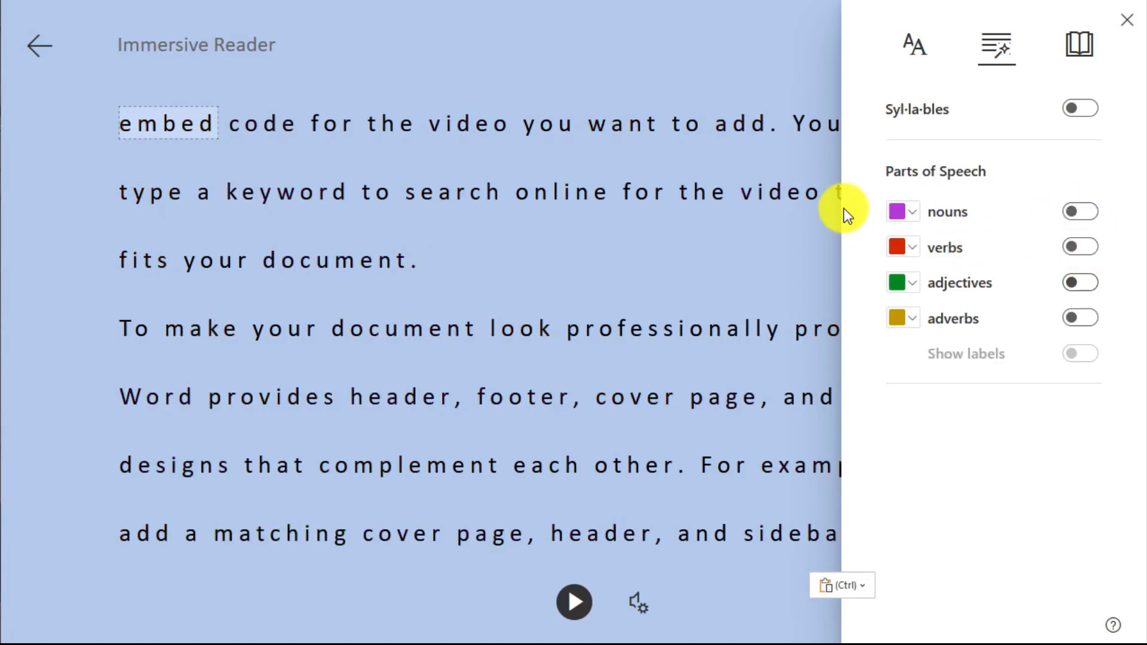
# Turn on line focus with a one-line band, after trying three lines
pyautogui.click(1086, 52)
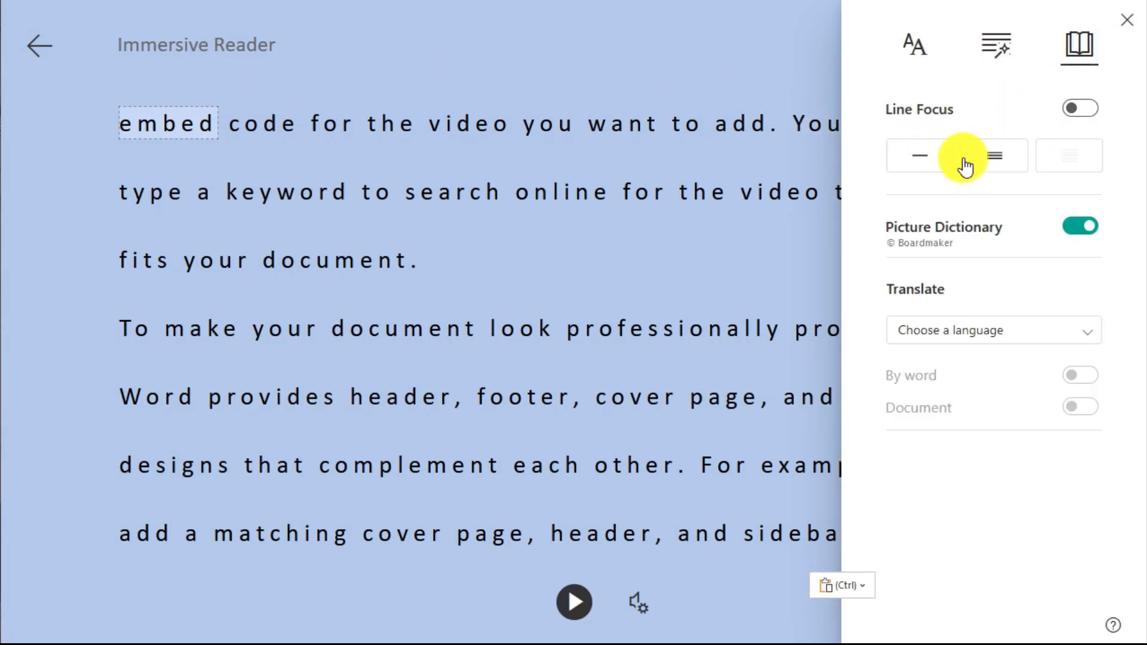
pyautogui.click(1077, 111)
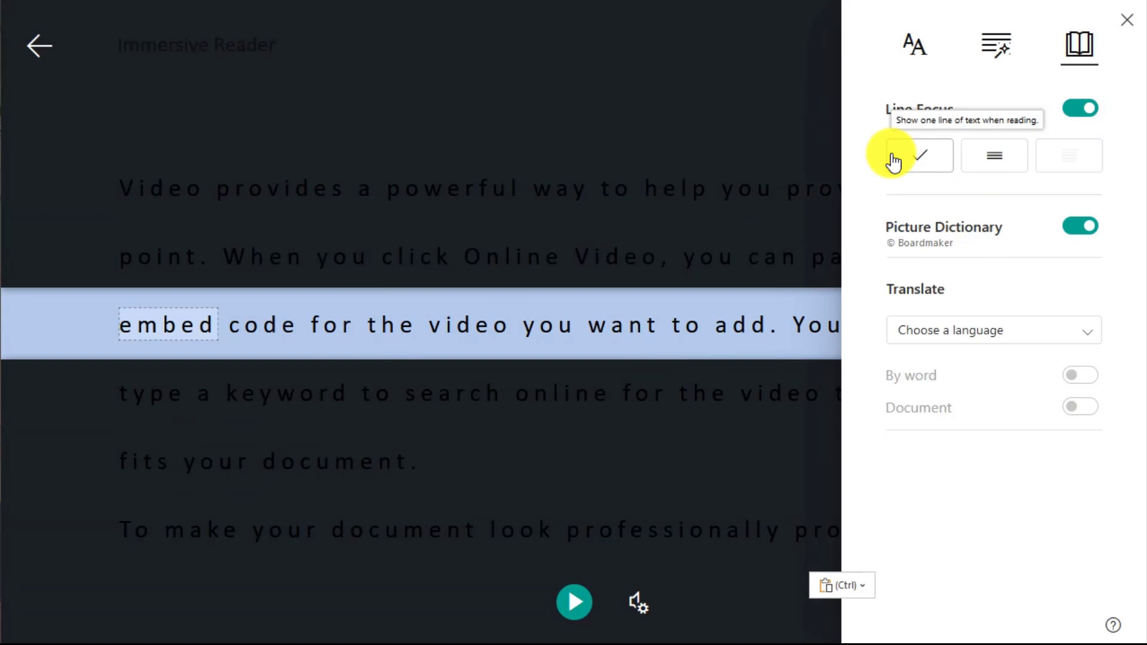
pyautogui.click(994, 159)
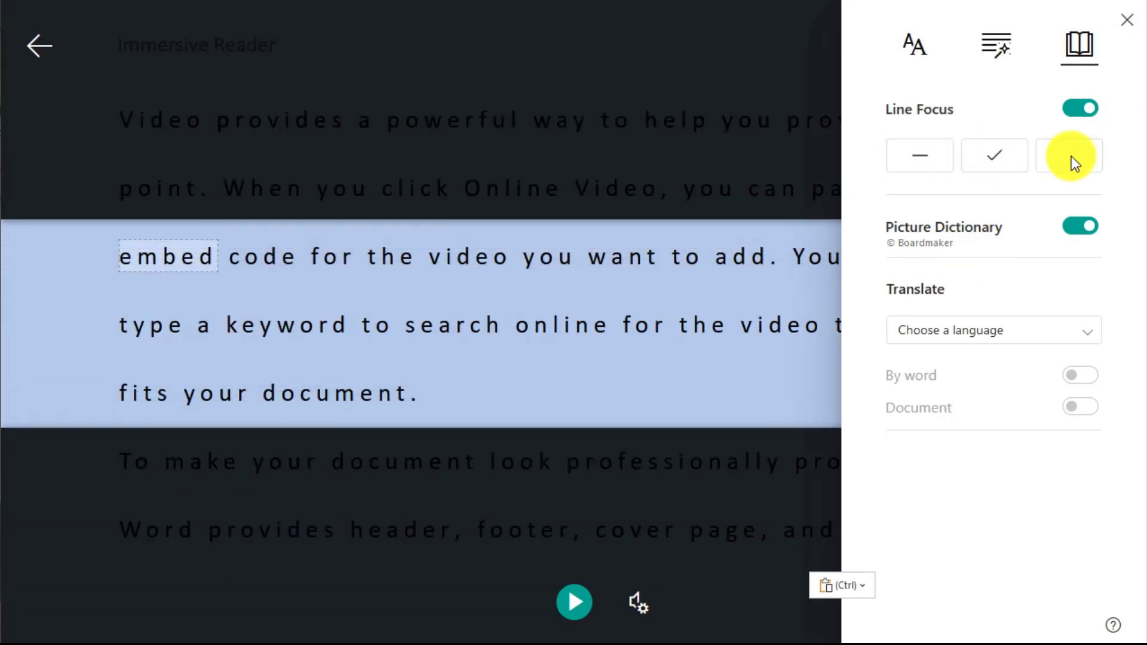
pyautogui.click(908, 169)
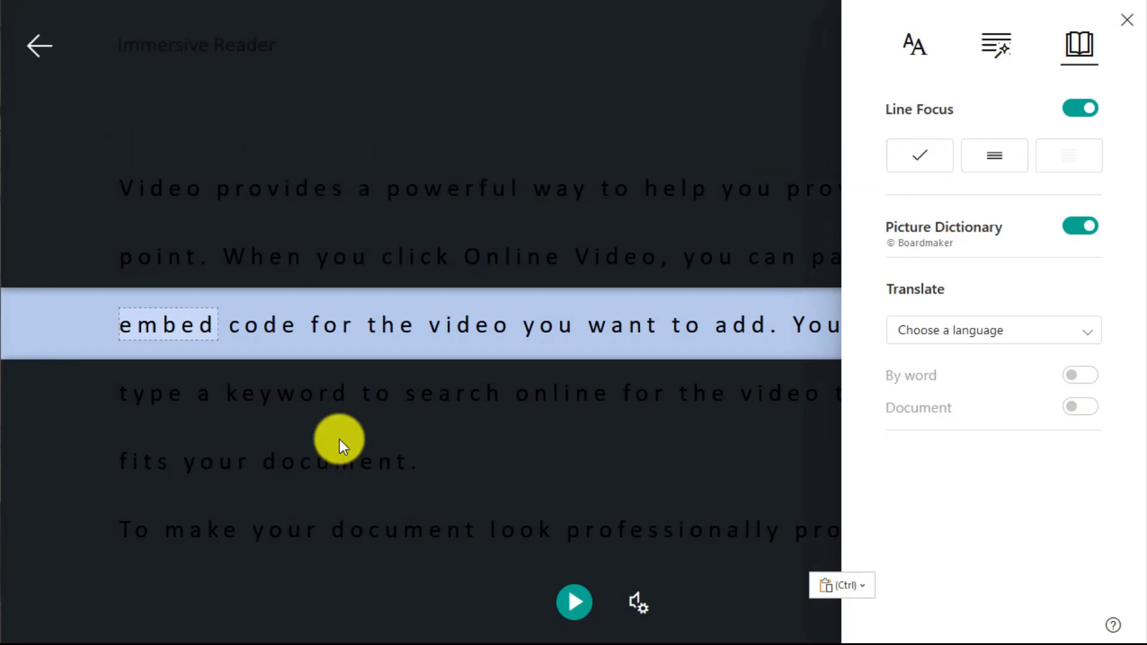
# Play and pause read-aloud, step the focus line down three lines, then disable line focus
pyautogui.click(573, 602)
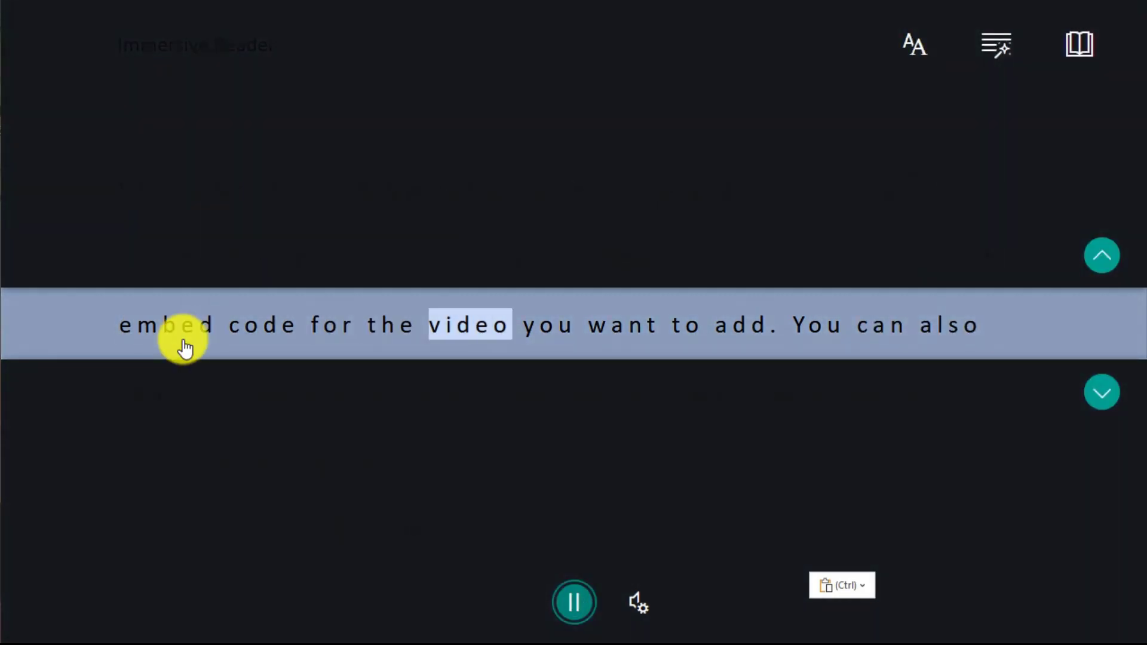
pyautogui.click(582, 595)
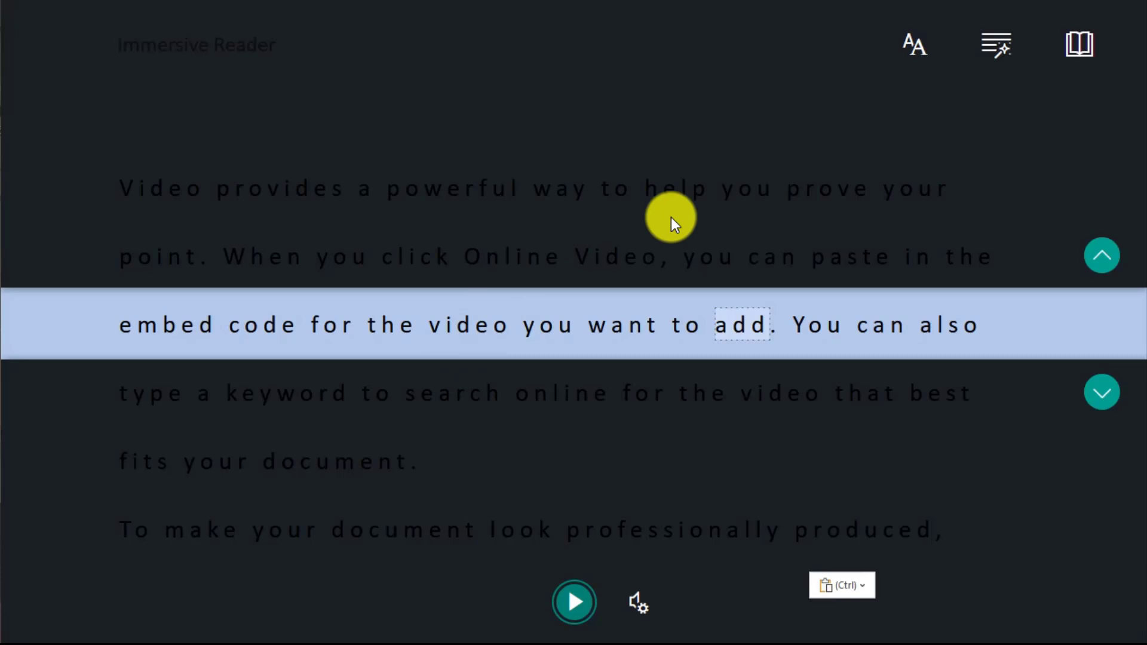
pyautogui.click(1092, 399)
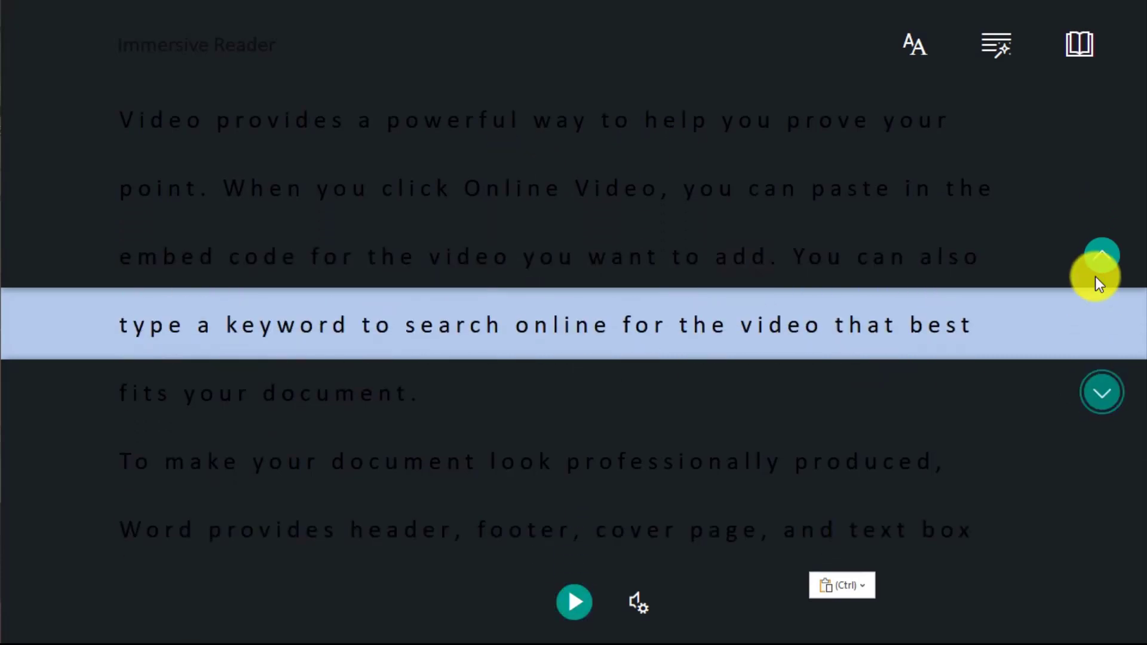
pyautogui.click(1104, 398)
pyautogui.click(1104, 399)
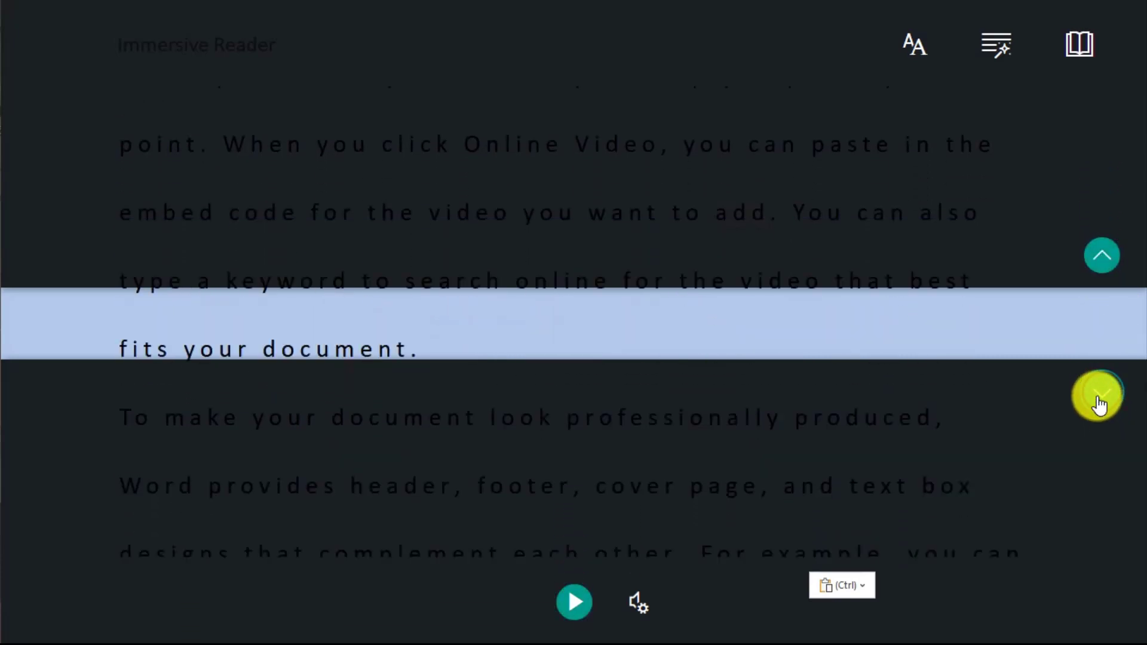
pyautogui.click(1071, 41)
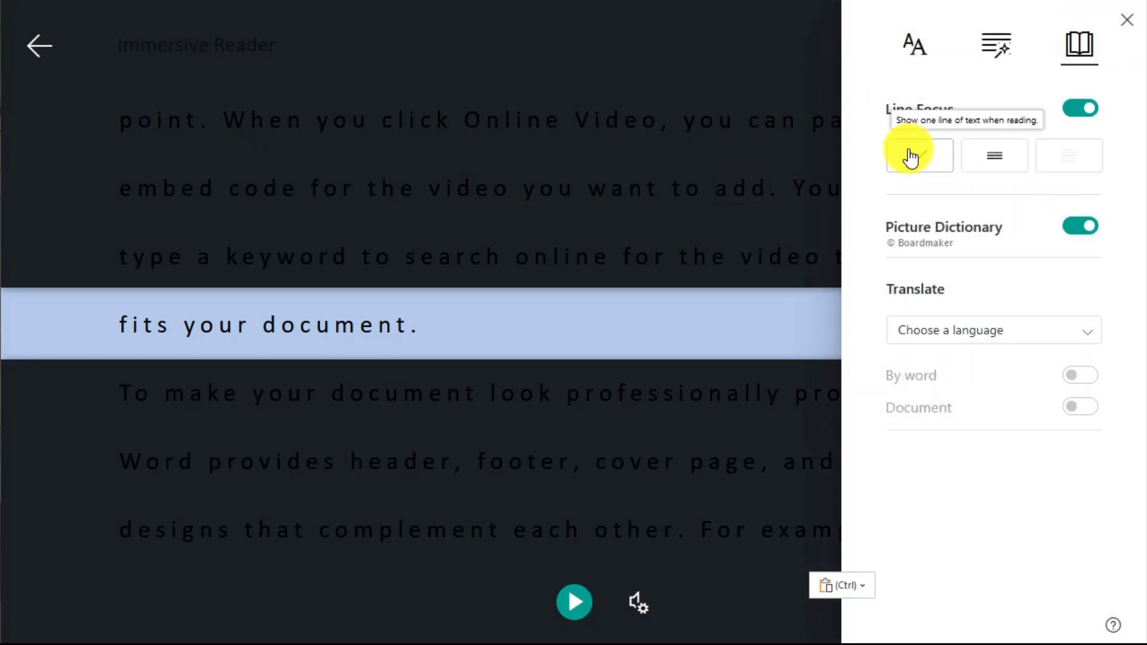
pyautogui.click(1083, 110)
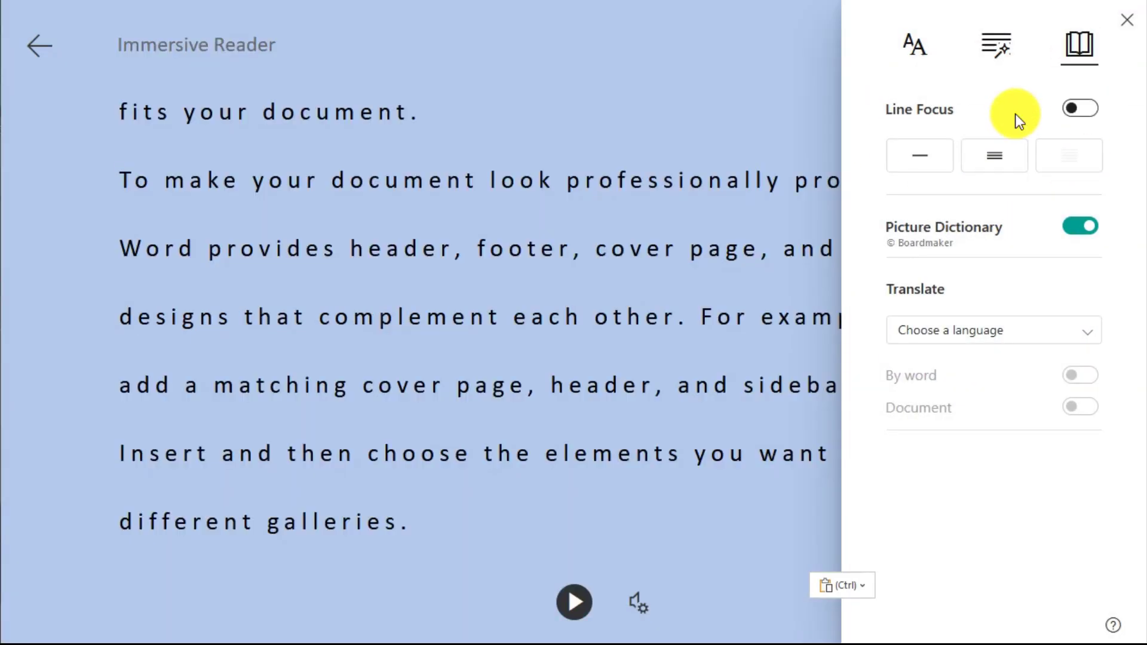
# Switch the read-aloud voice to Male and play the text briefly
pyautogui.click(524, 135)
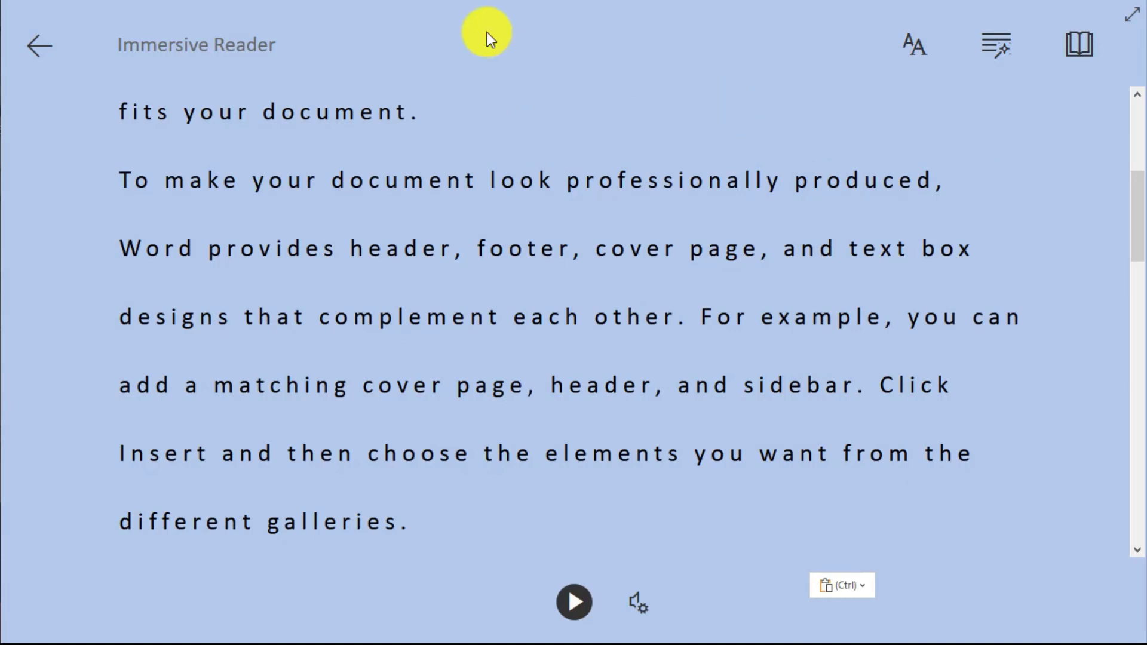
pyautogui.scroll(5, 657, 36)
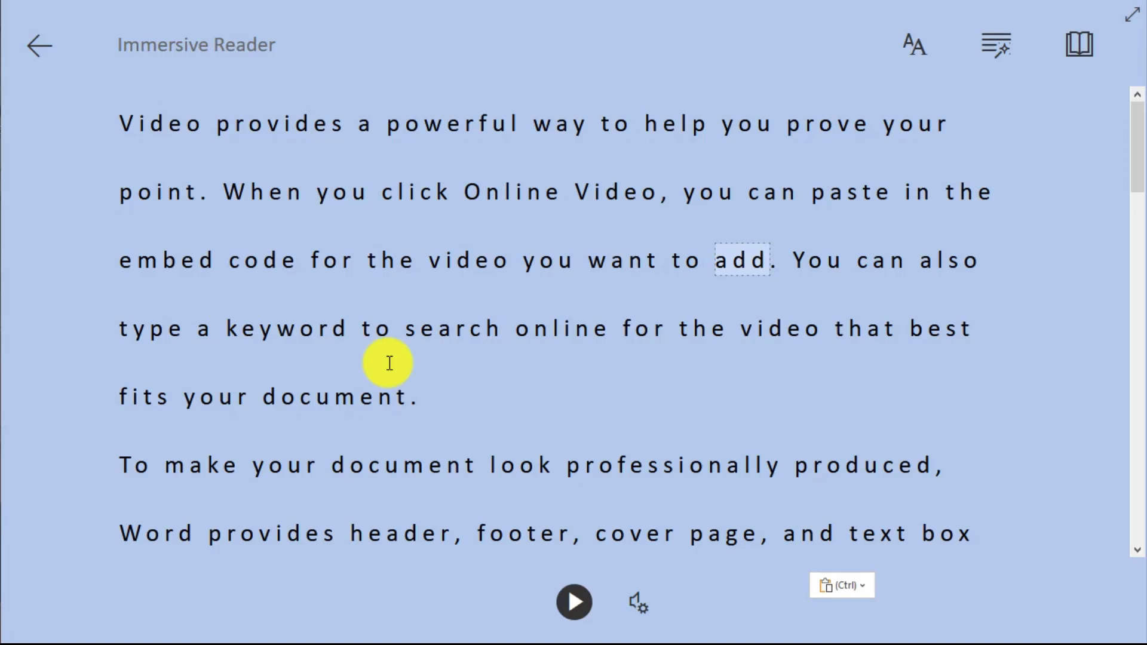
pyautogui.click(637, 597)
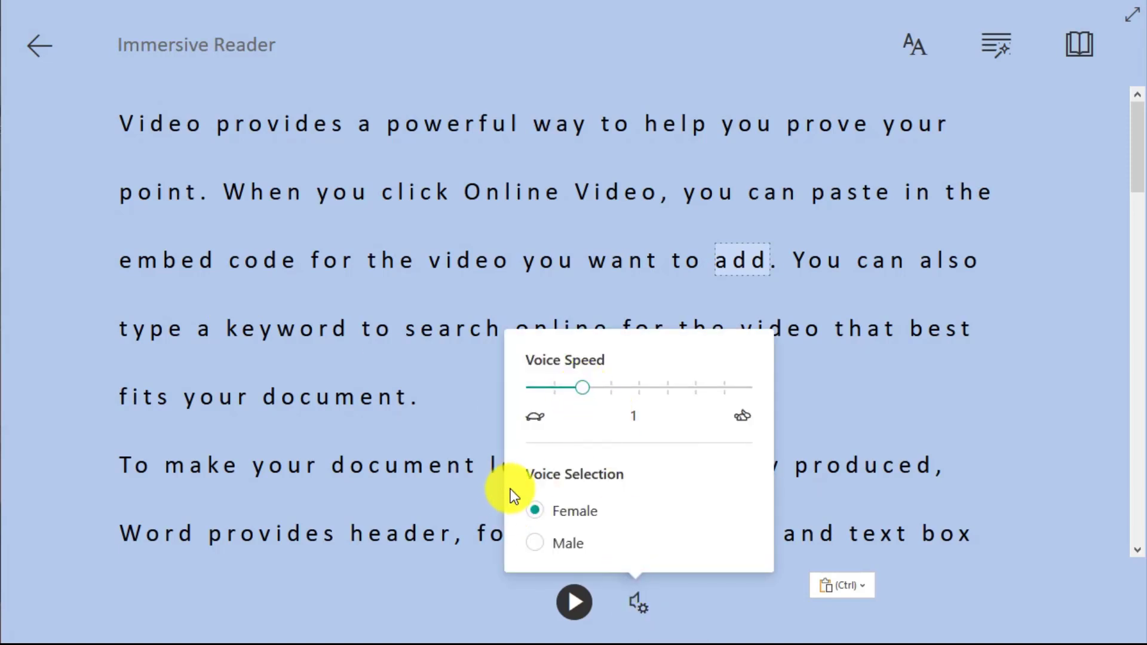
pyautogui.click(535, 512)
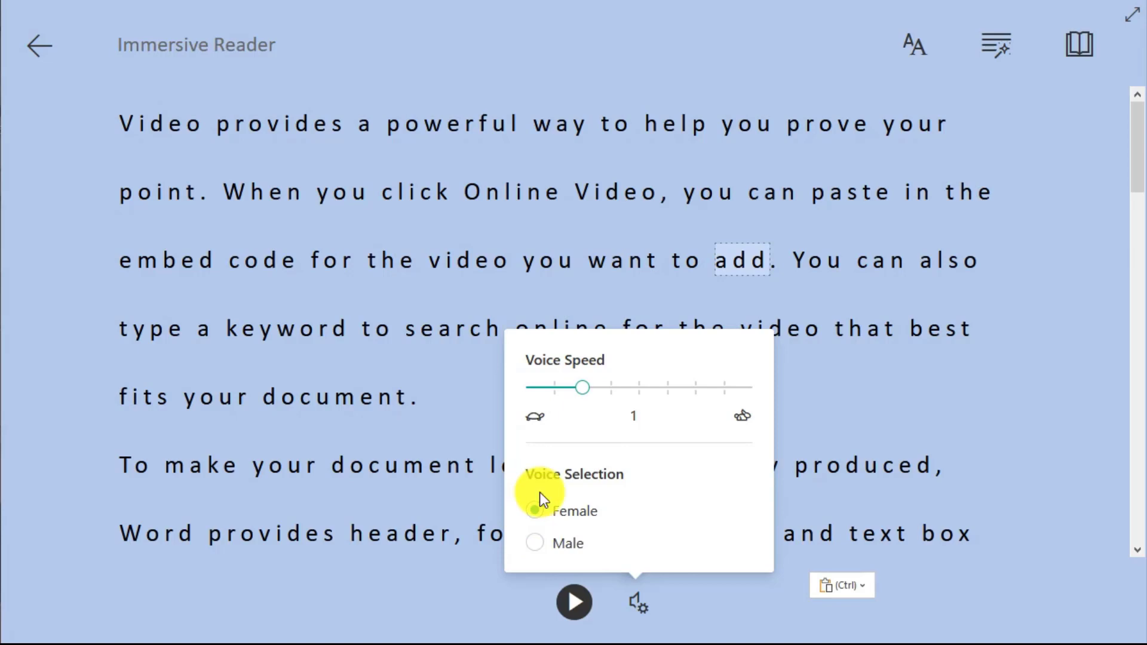
pyautogui.click(536, 543)
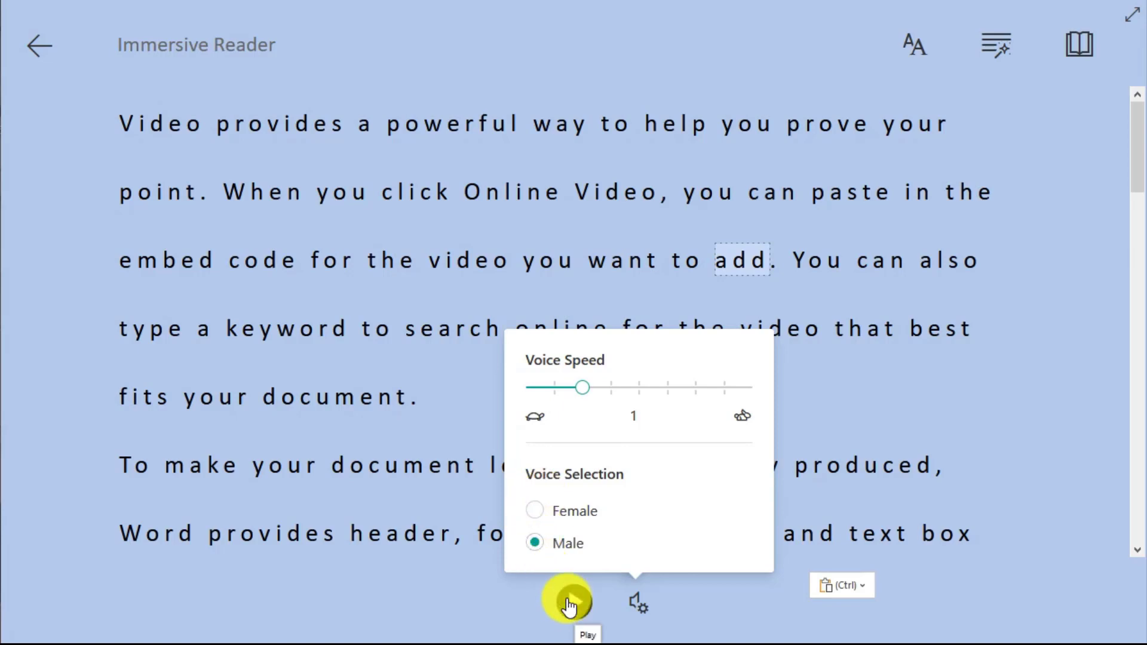
pyautogui.click(570, 603)
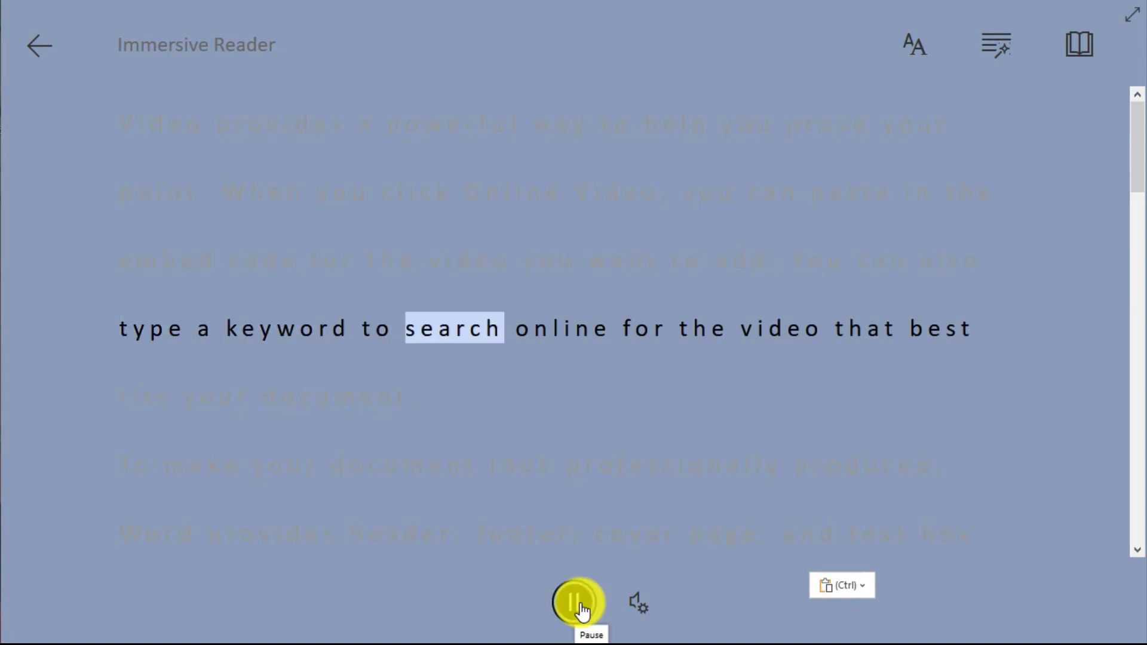
pyautogui.click(579, 604)
# Raise the voice speed to 2 and listen briefly before pausing
pyautogui.click(638, 603)
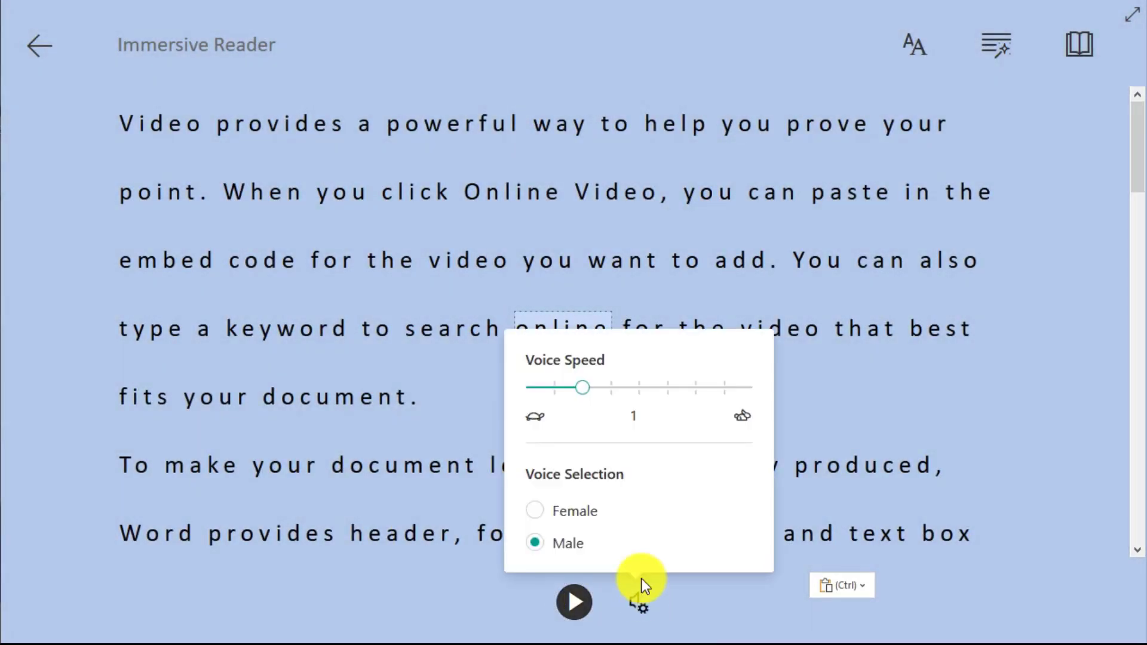
pyautogui.moveTo(591, 392); pyautogui.dragTo(699, 404)
pyautogui.click(573, 604)
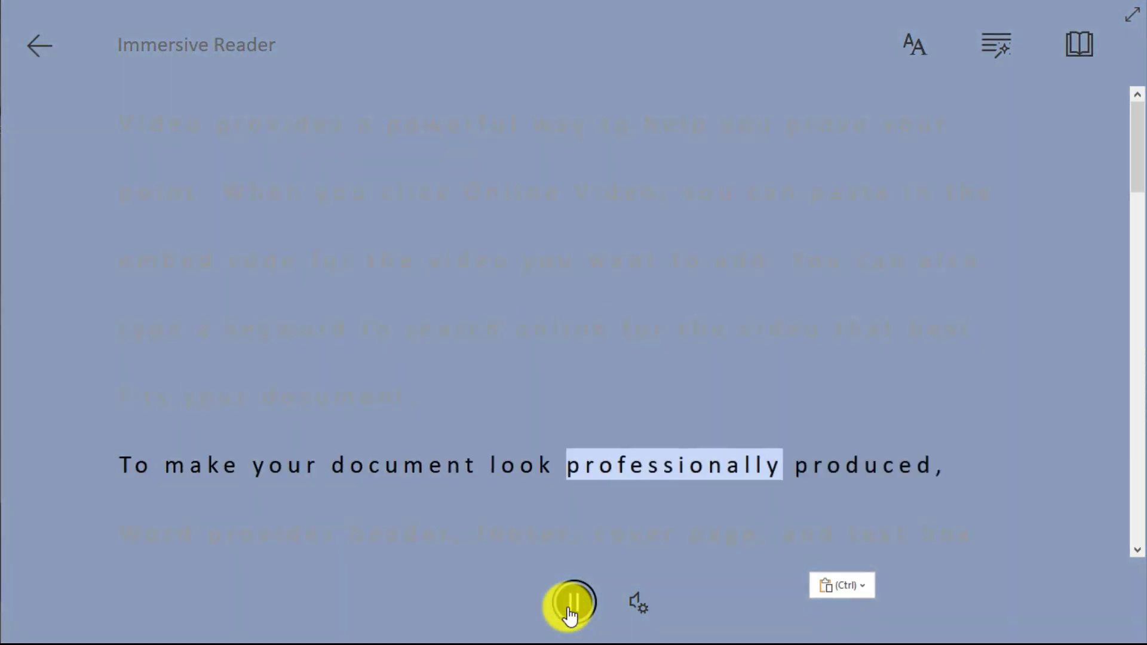
pyautogui.click(554, 588)
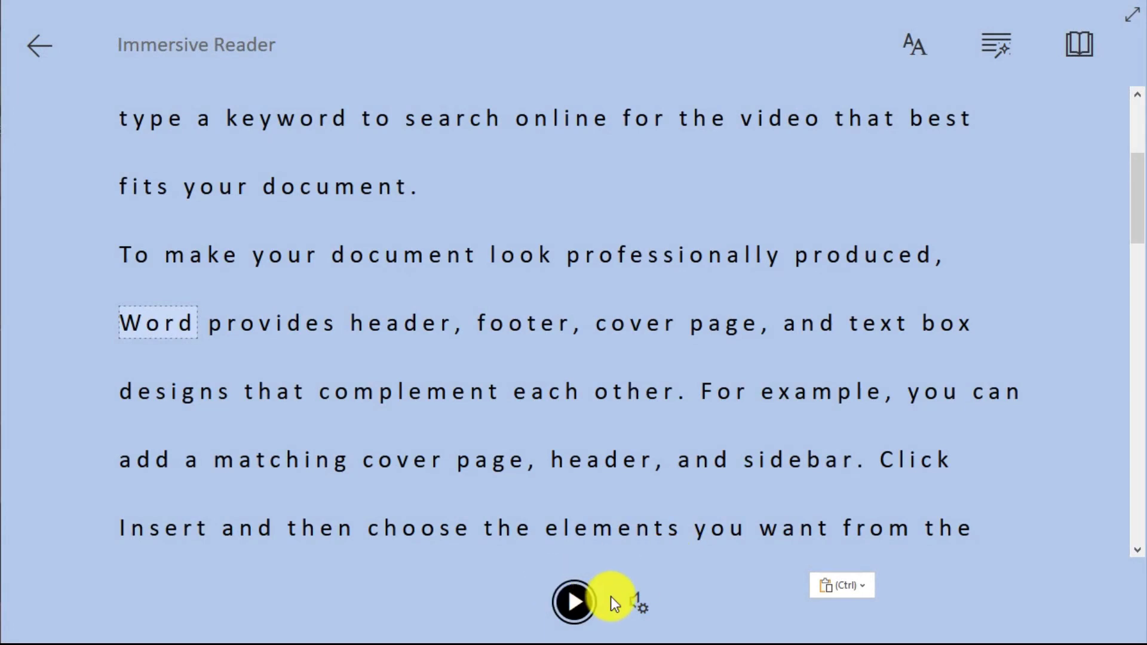
# Return the voice speed to 1 and exit Immersive Reader with Escape
pyautogui.click(637, 602)
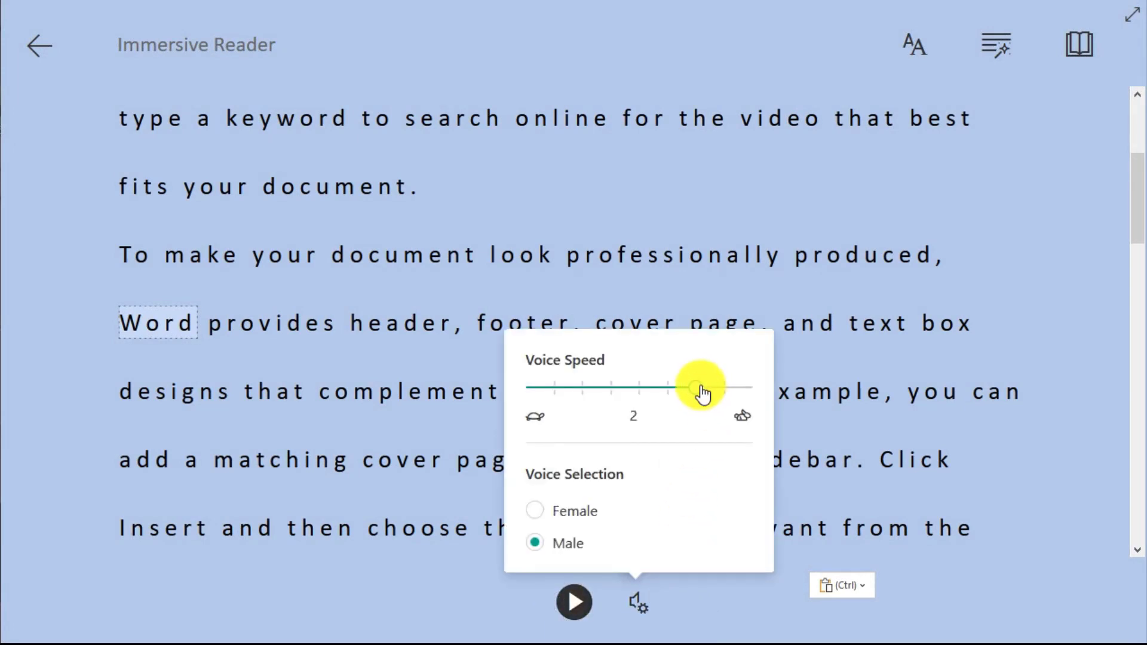
pyautogui.moveTo(701, 388); pyautogui.dragTo(549, 389)
pyautogui.moveTo(593, 391); pyautogui.dragTo(585, 392)
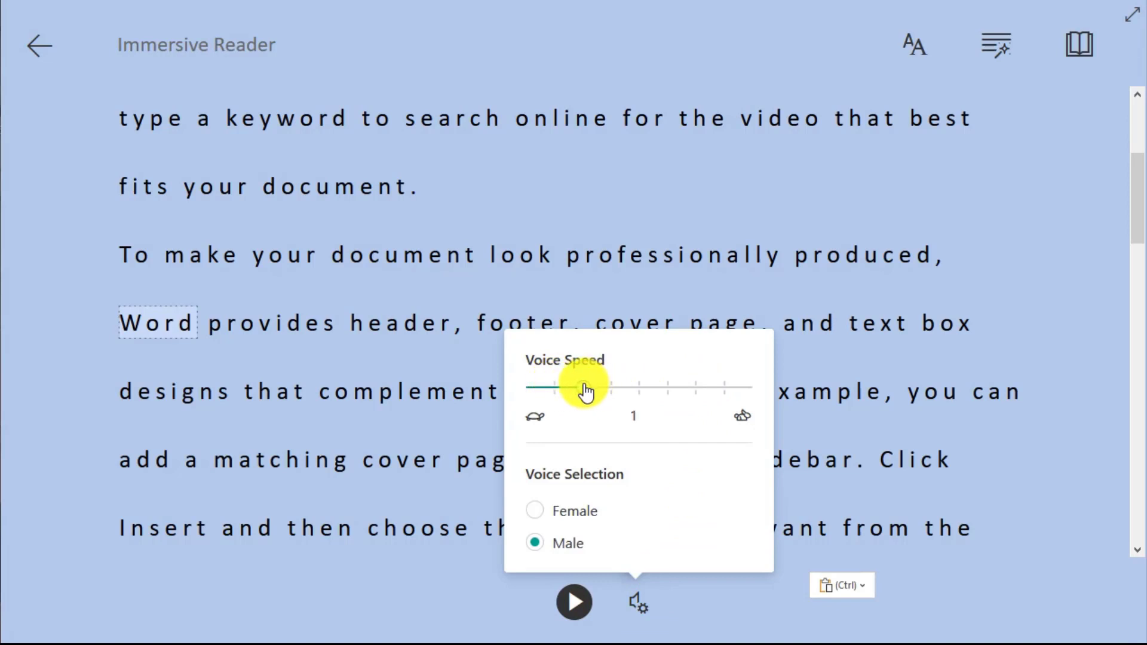
pyautogui.click(378, 568)
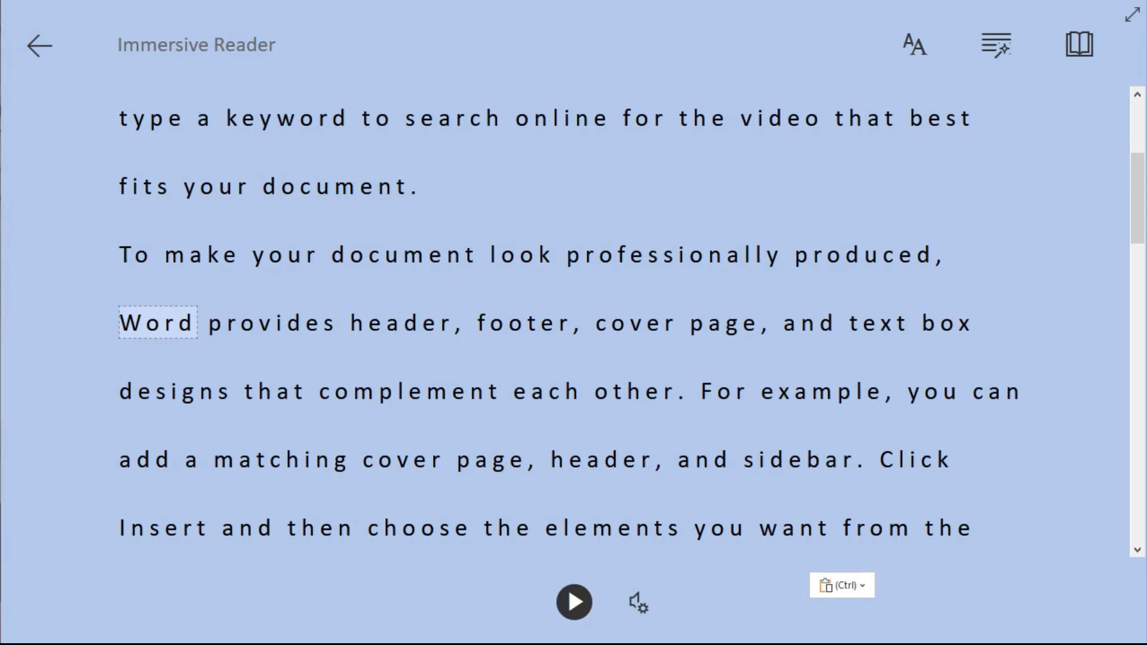
pyautogui.press('Escape')
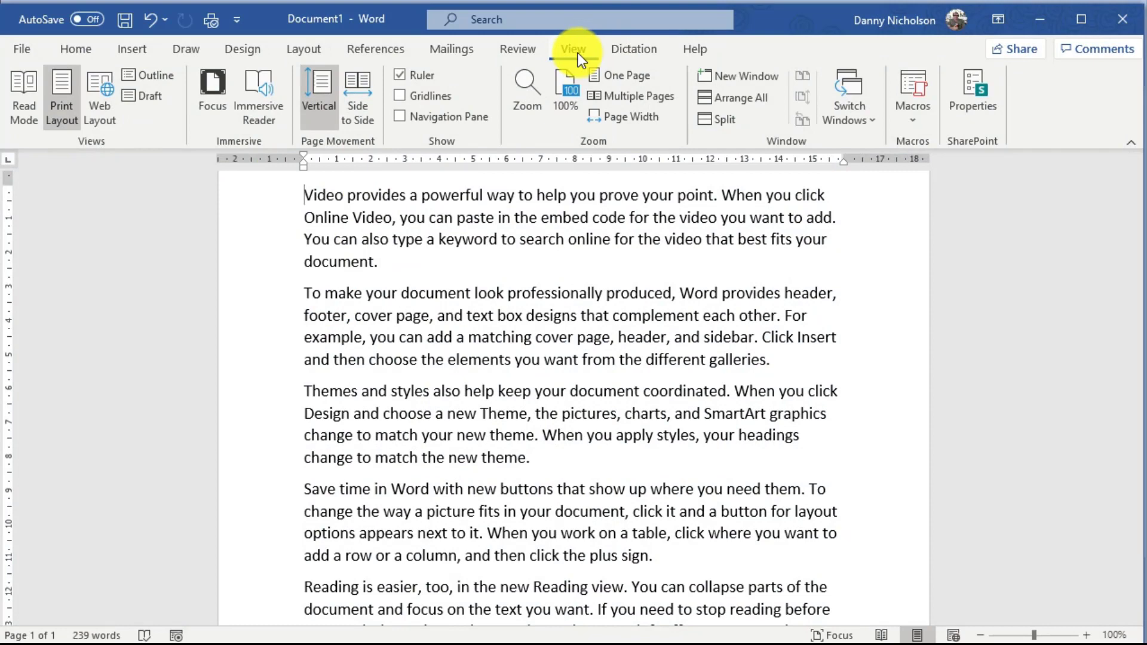
# Open Immersive Reader in desktop Word, choose a salmon page colour, and turn on Syllables
pyautogui.click(257, 82)
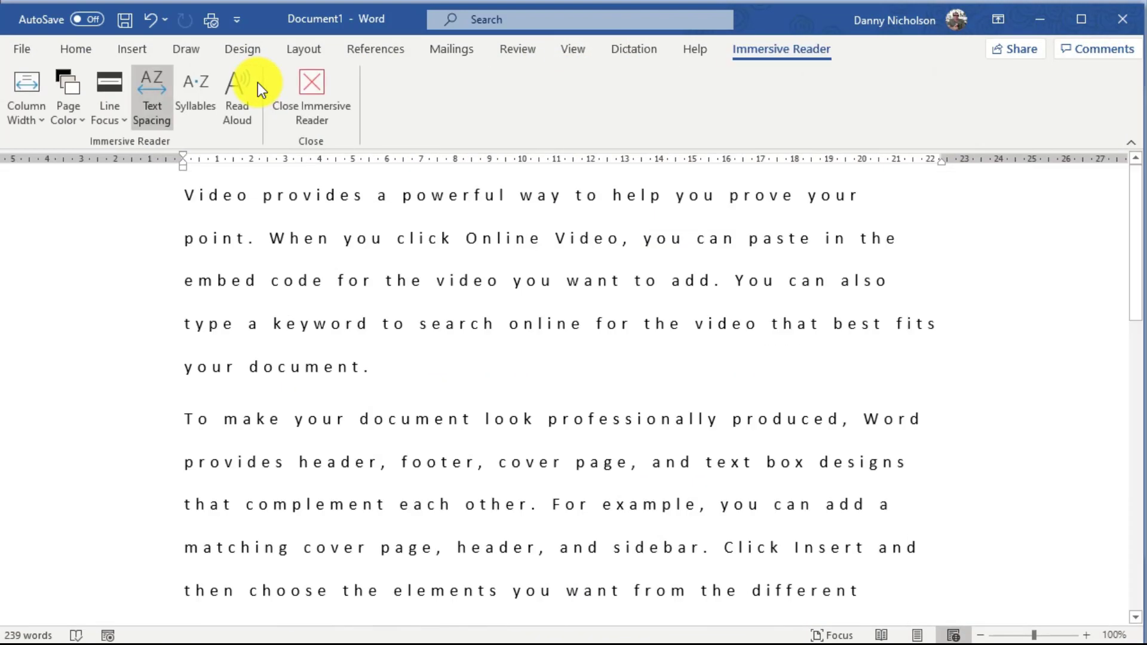
pyautogui.click(30, 81)
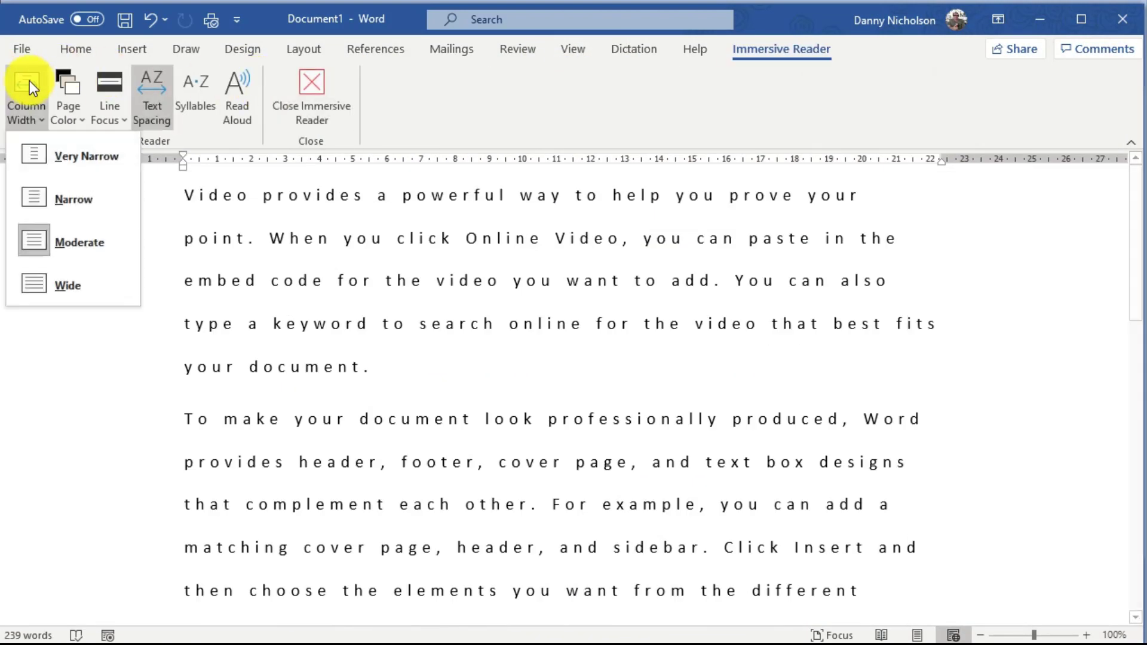
pyautogui.click(30, 81)
pyautogui.click(62, 81)
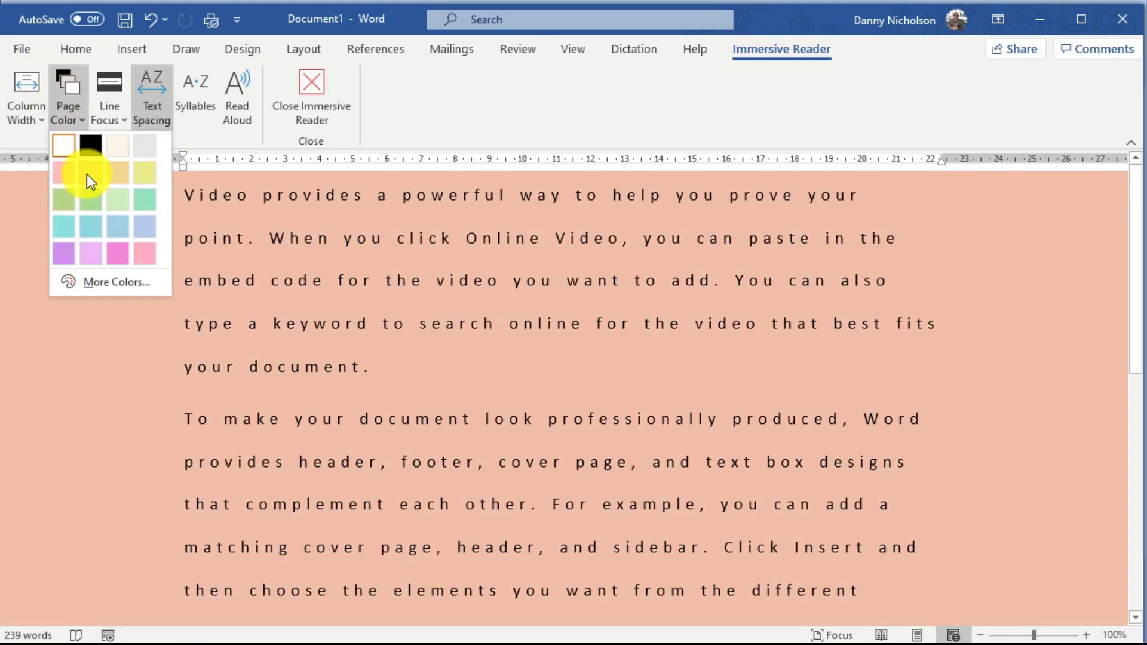
pyautogui.click(88, 174)
pyautogui.click(109, 81)
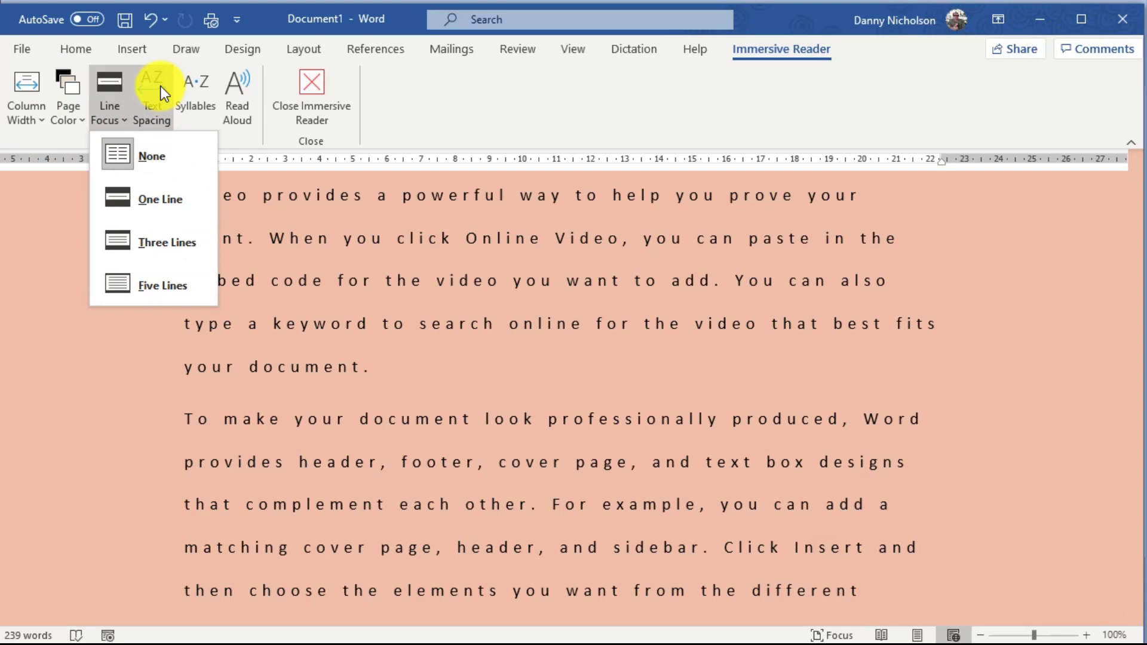
pyautogui.click(202, 78)
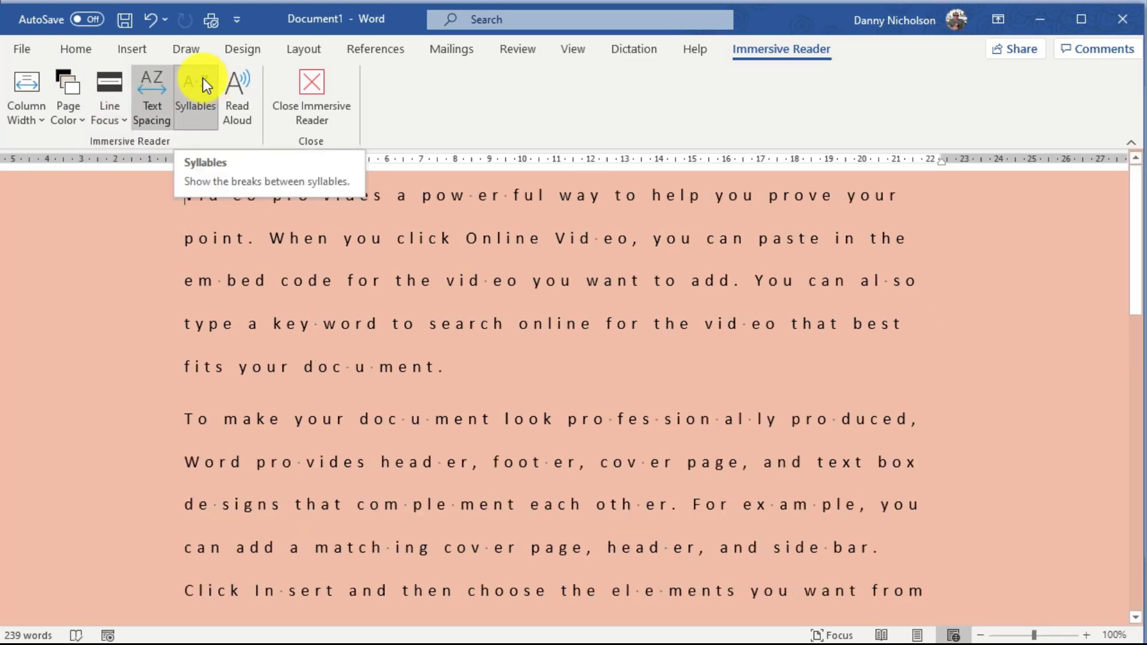
# Play and pause Read Aloud, check the voice list keeping Microsoft Hazel, then close Immersive Reader
pyautogui.click(237, 88)
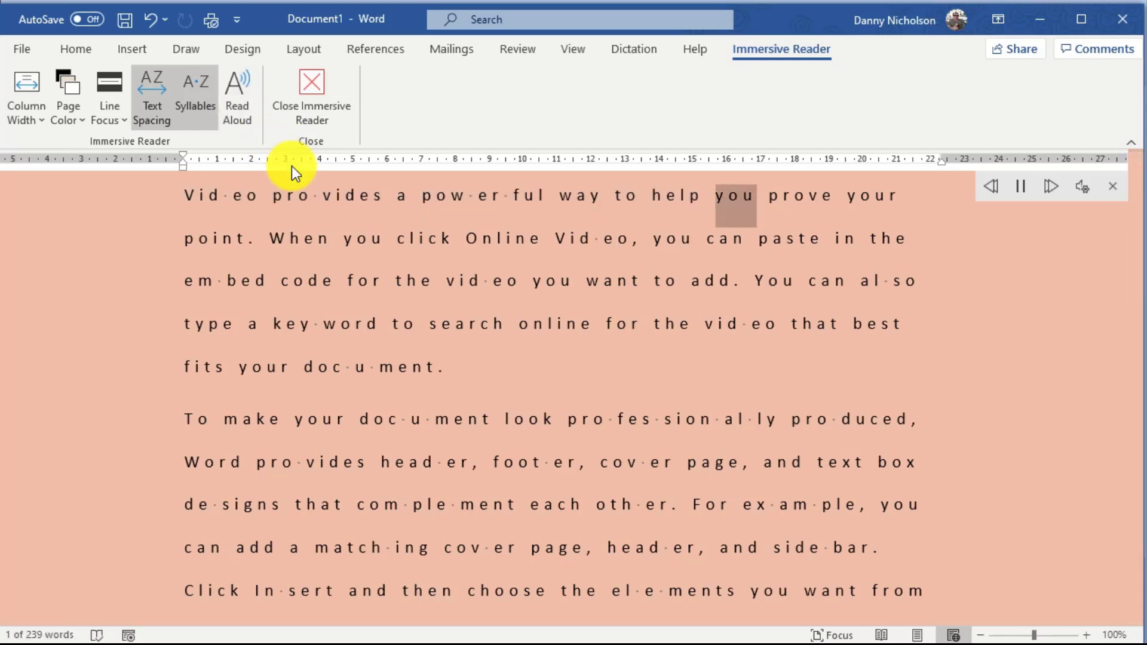
pyautogui.click(1018, 185)
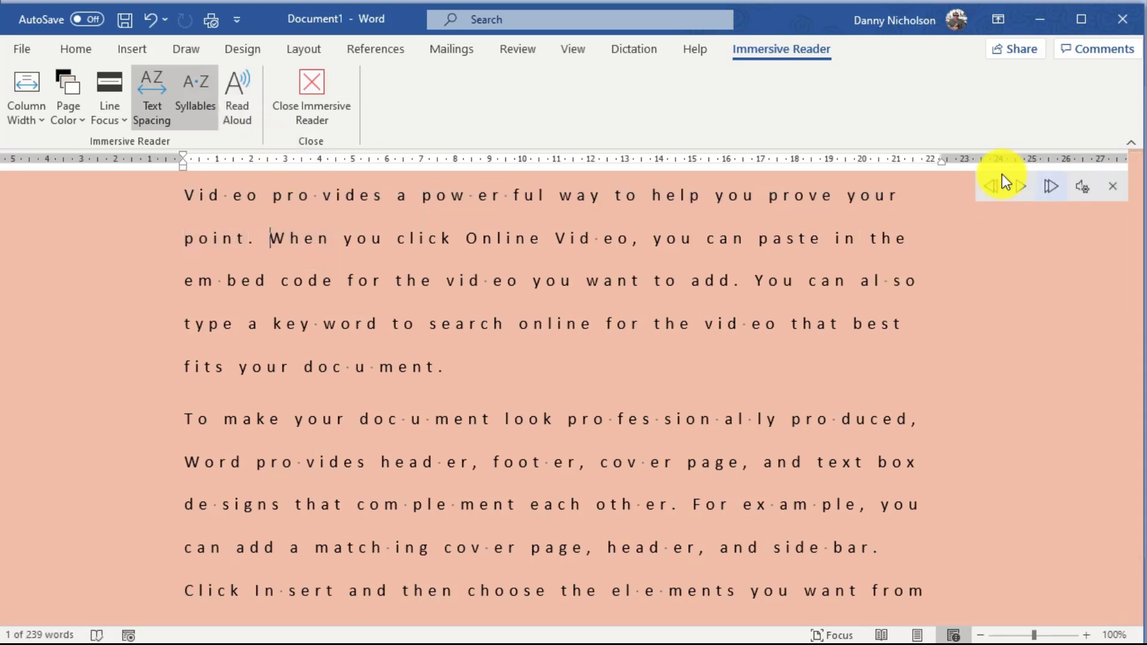
pyautogui.click(1083, 187)
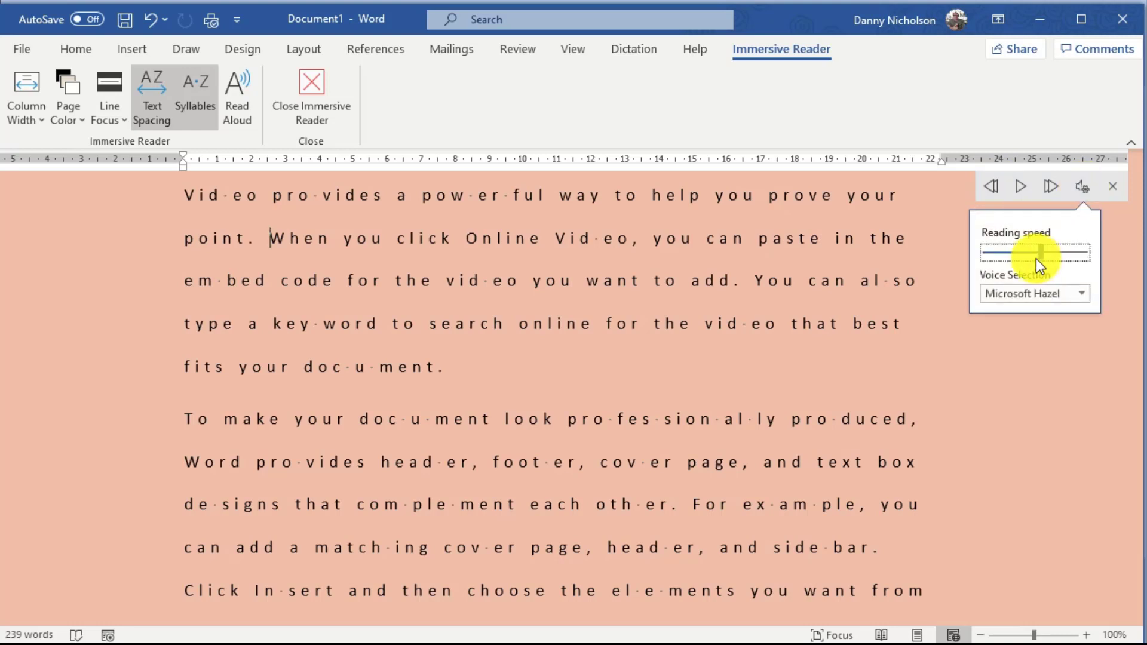
pyautogui.click(1071, 286)
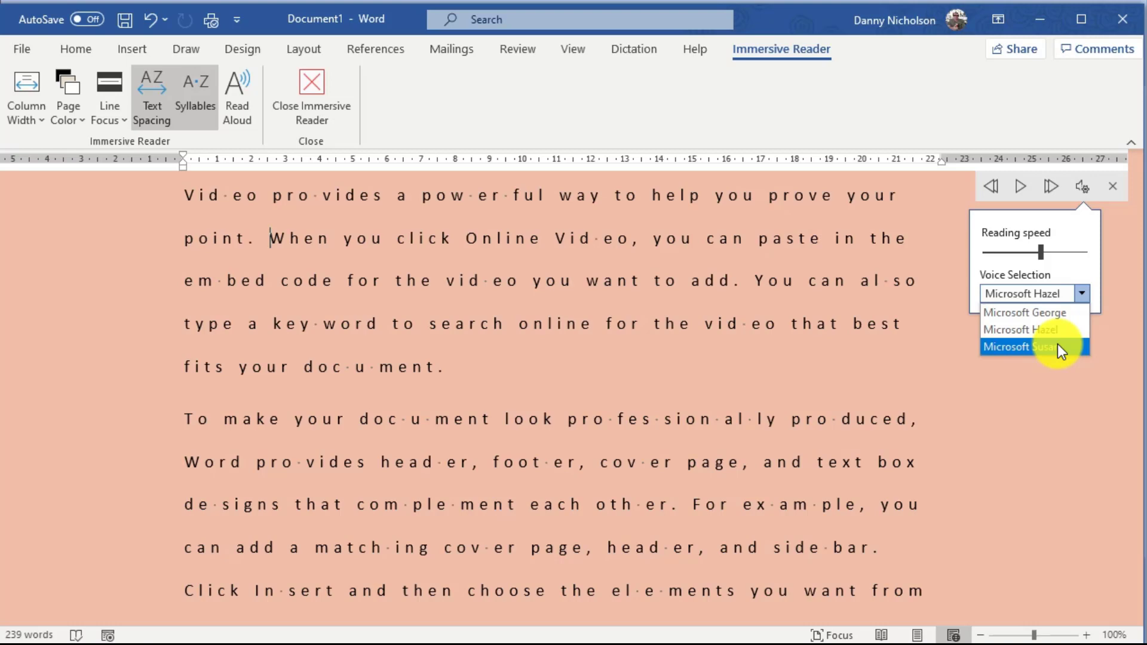
pyautogui.click(681, 250)
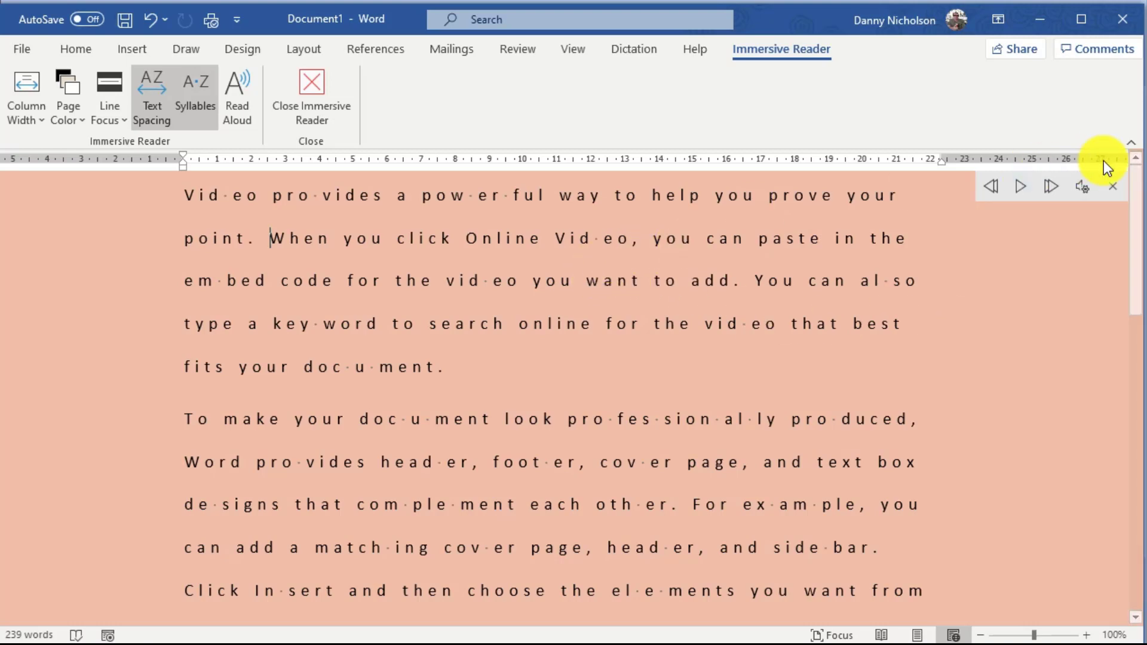
pyautogui.click(310, 85)
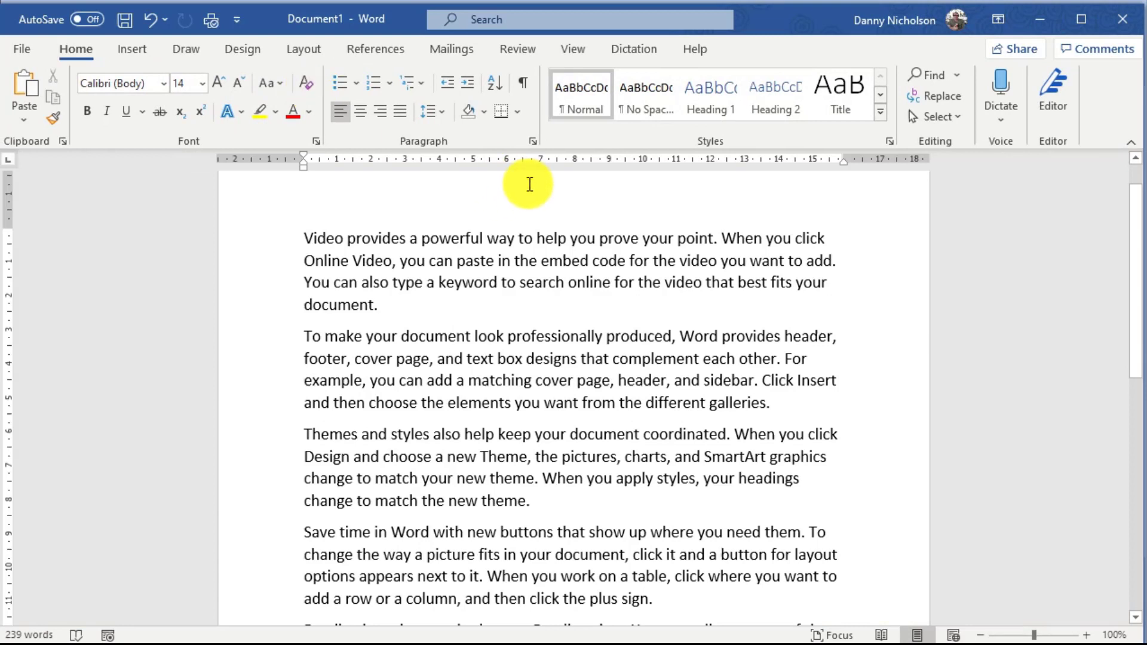